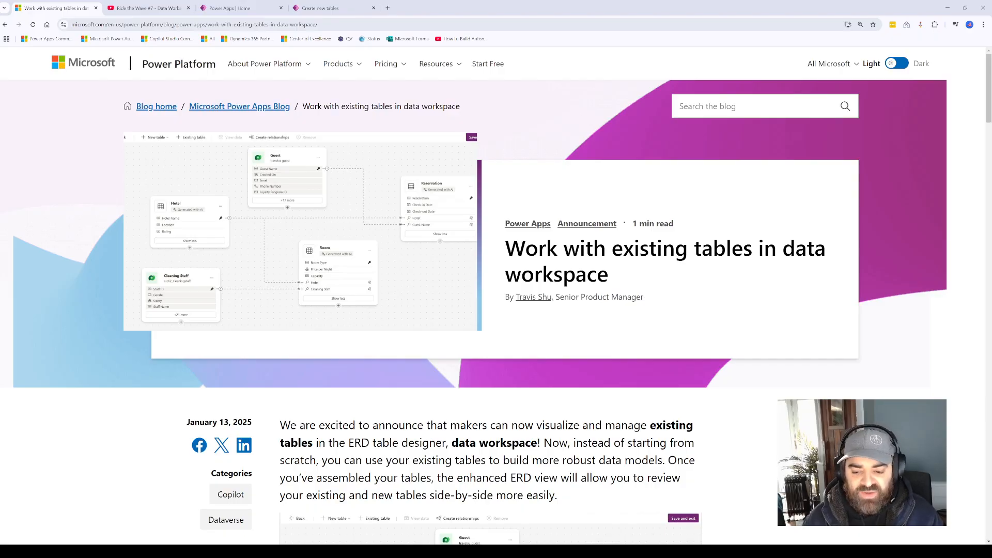
Step: Read the blog article on working with existing tables in data workspace, down to the section on building a data model
scroll(496, 295, "down", 3)
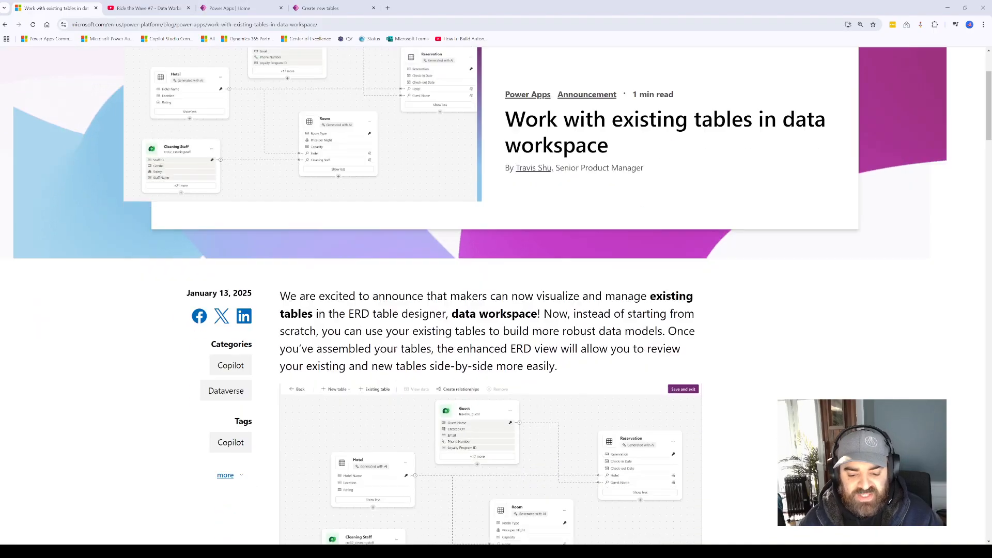
scroll(496, 295, "down", 2)
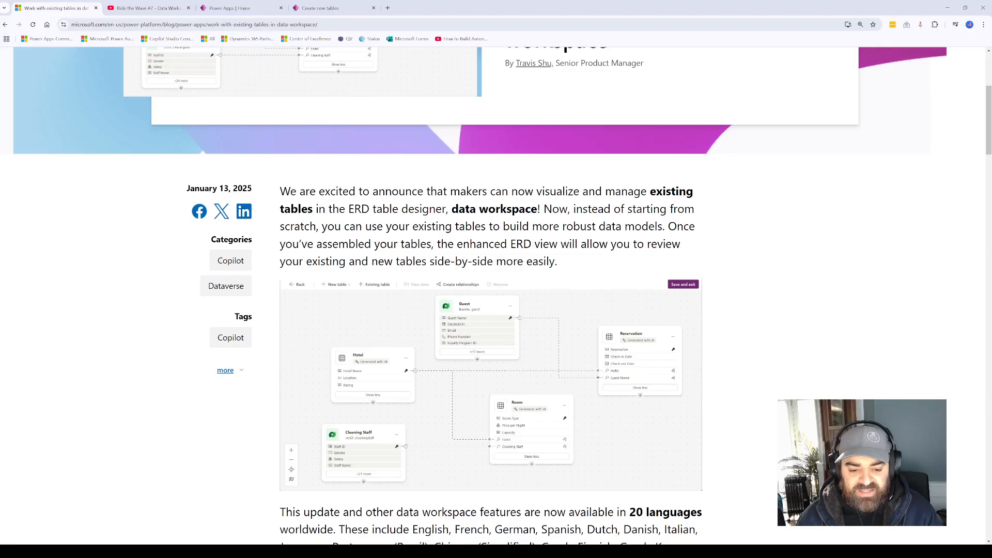
scroll(491, 295, "down", 2)
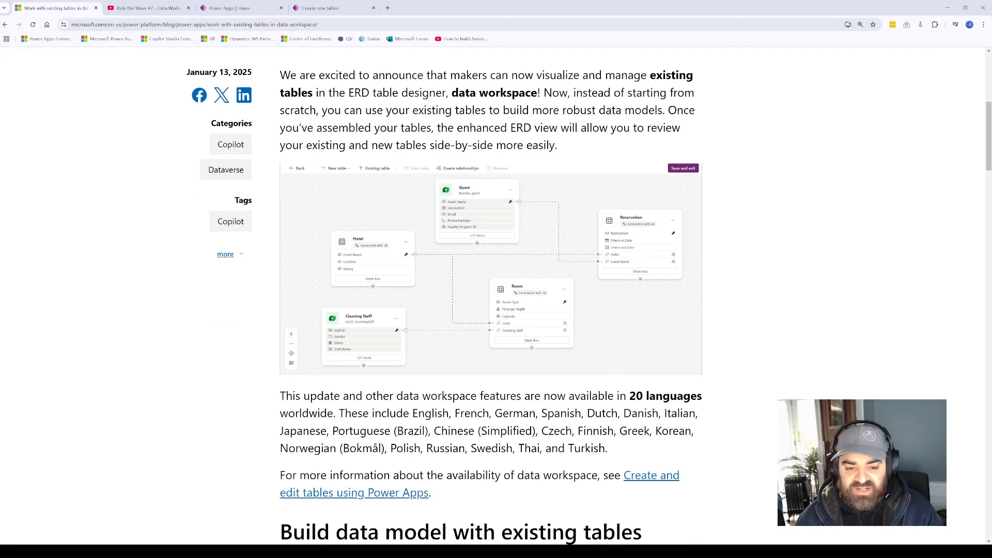
scroll(491, 294, "up", 1)
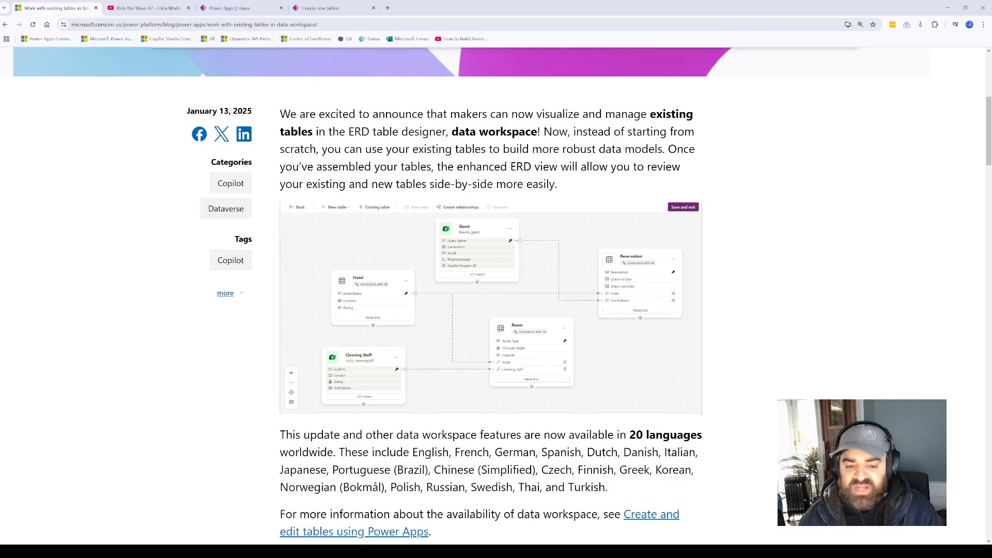
scroll(491, 295, "down", 2)
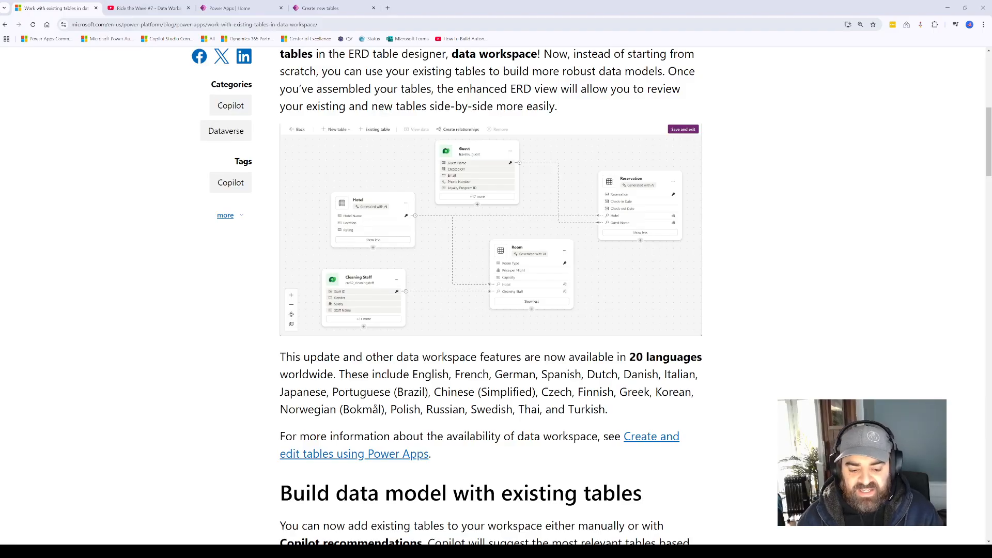
scroll(491, 295, "down", 2)
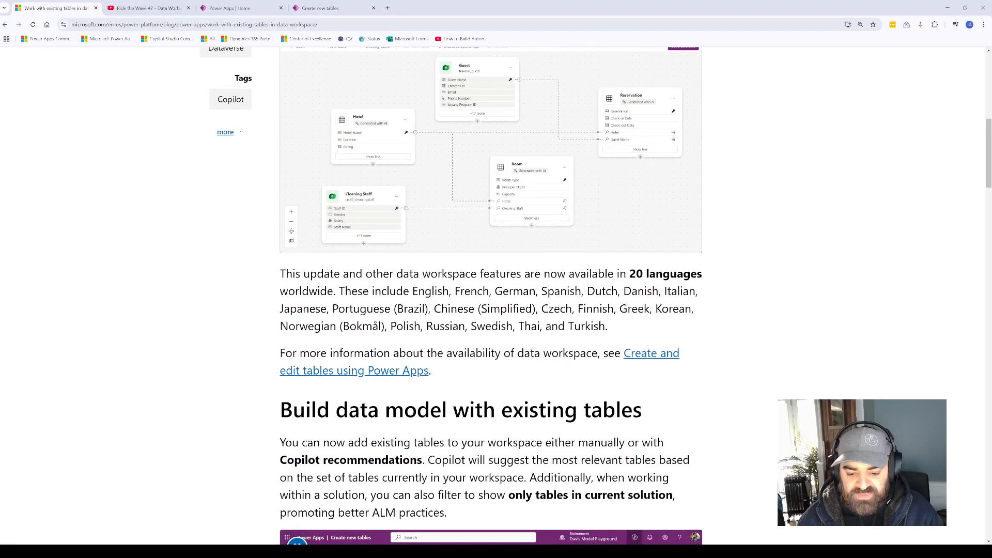
scroll(491, 294, "down", 3)
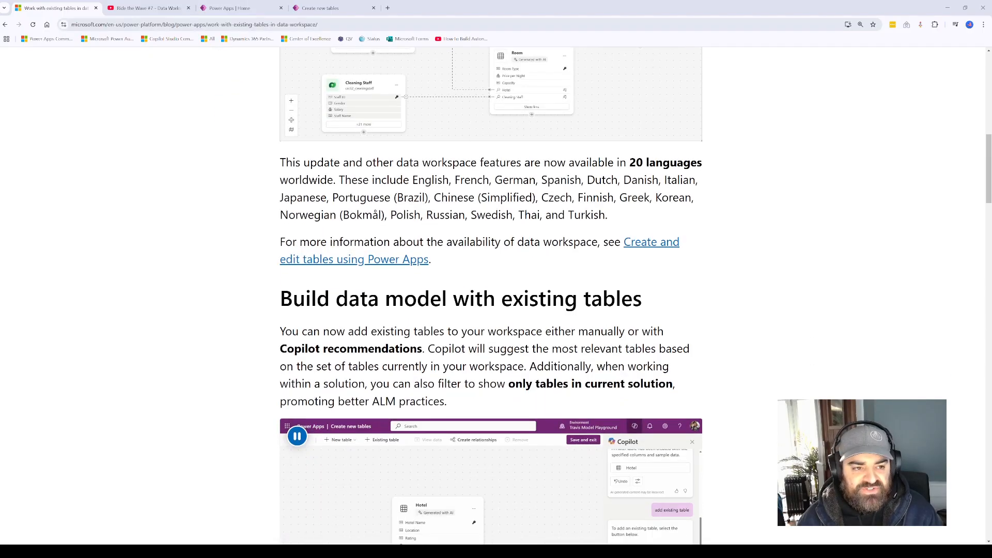
Step: Switch to Power Apps and open the Demo solution from the environment's solutions
left_click(228, 9)
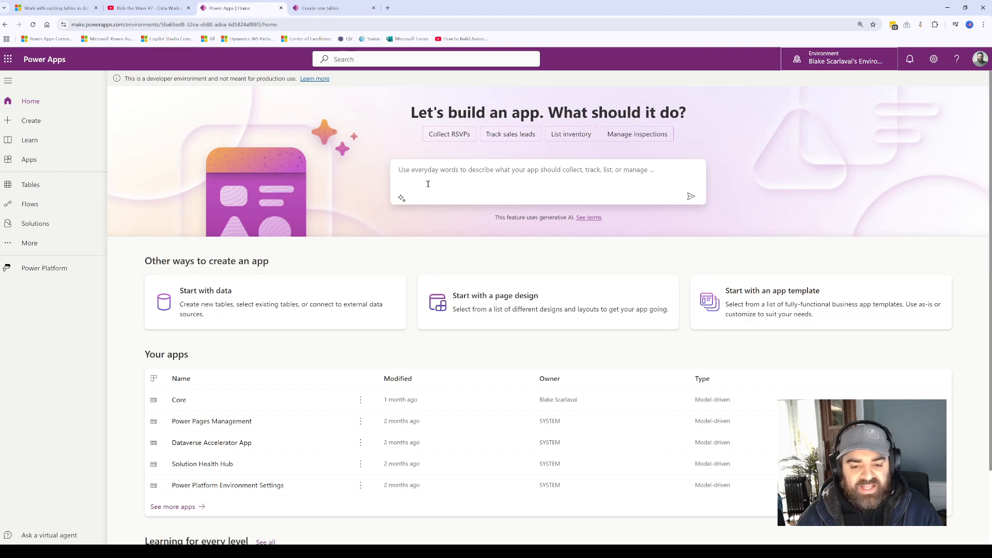
left_click(64, 186)
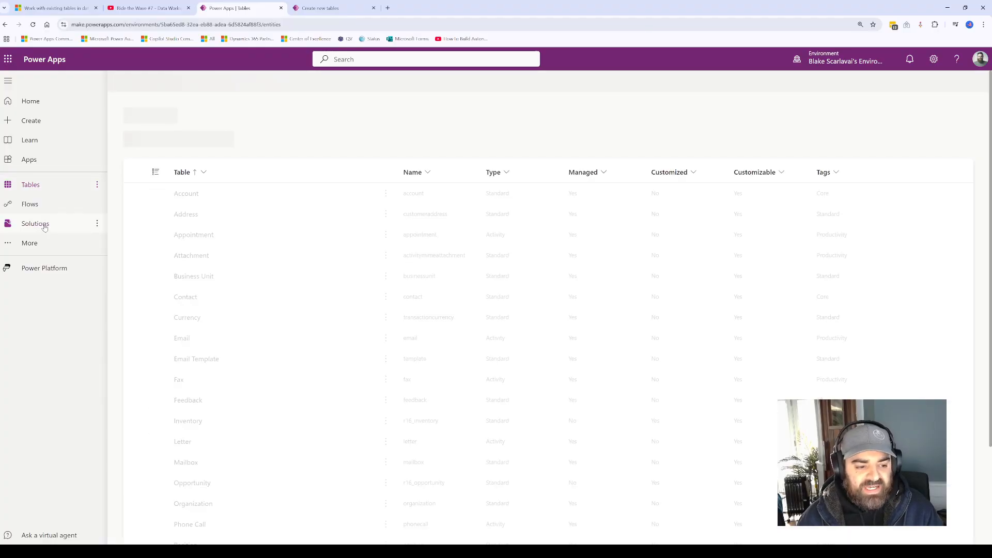
left_click(45, 225)
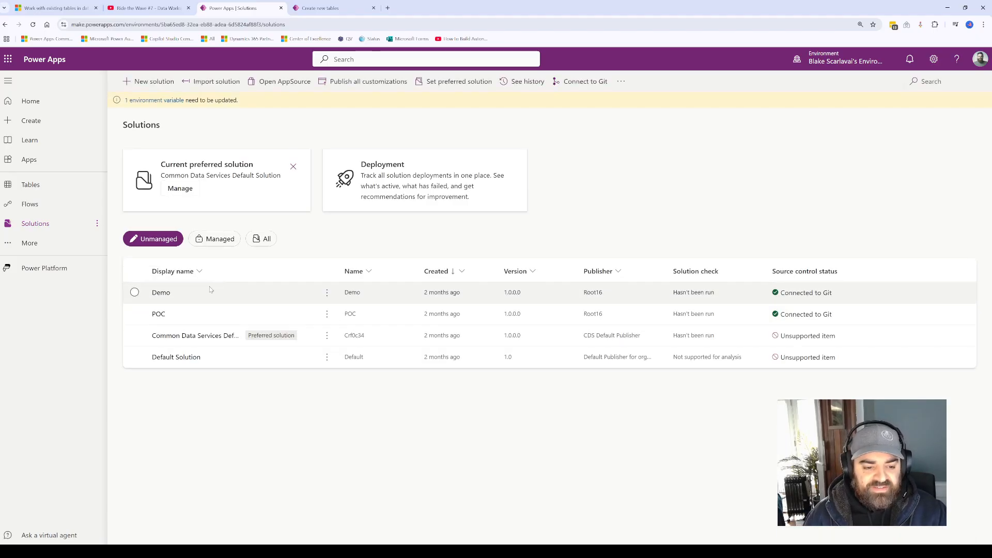
left_click(160, 293)
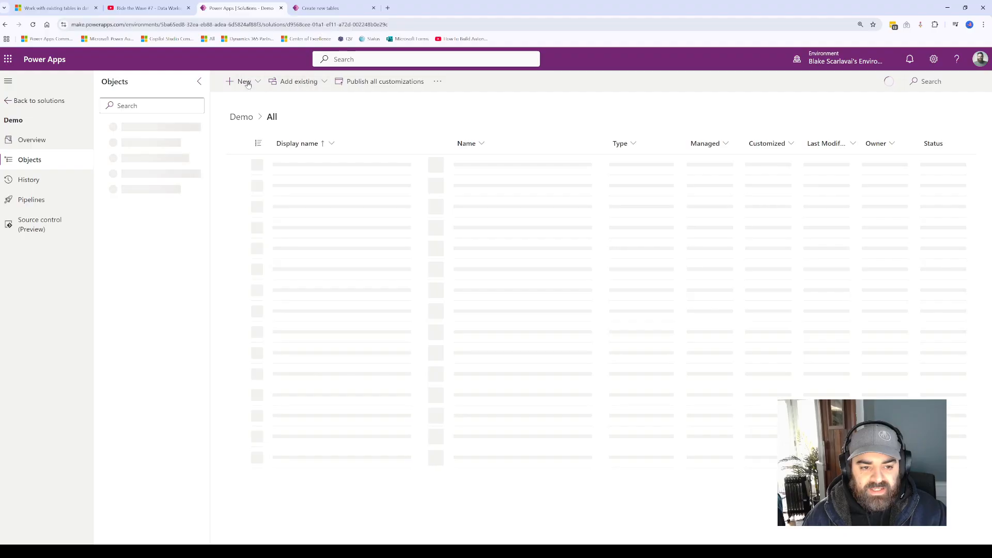
Step: Examine the new table form with advanced properties in the Demo solution, and close it without creating a table
left_click(247, 84)
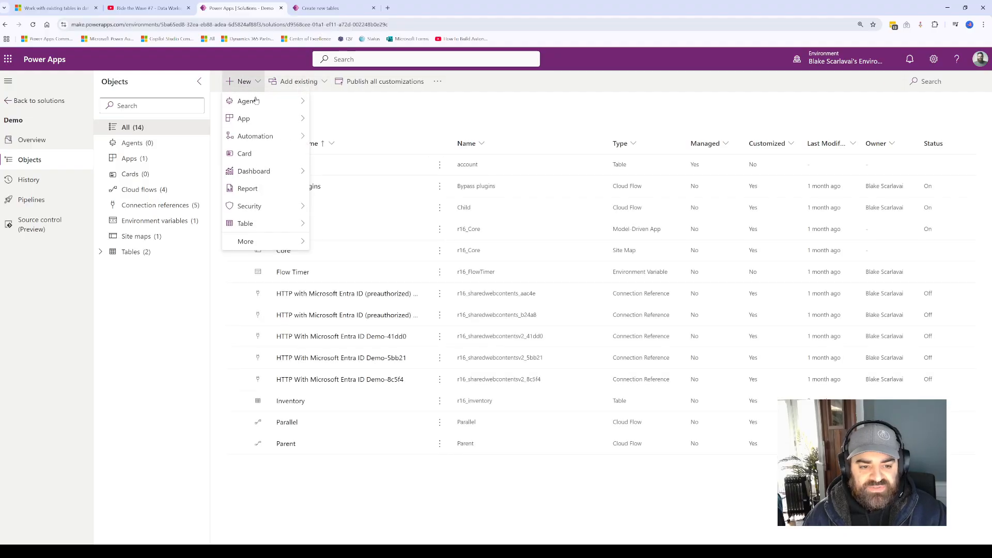
mouse_move(272, 223)
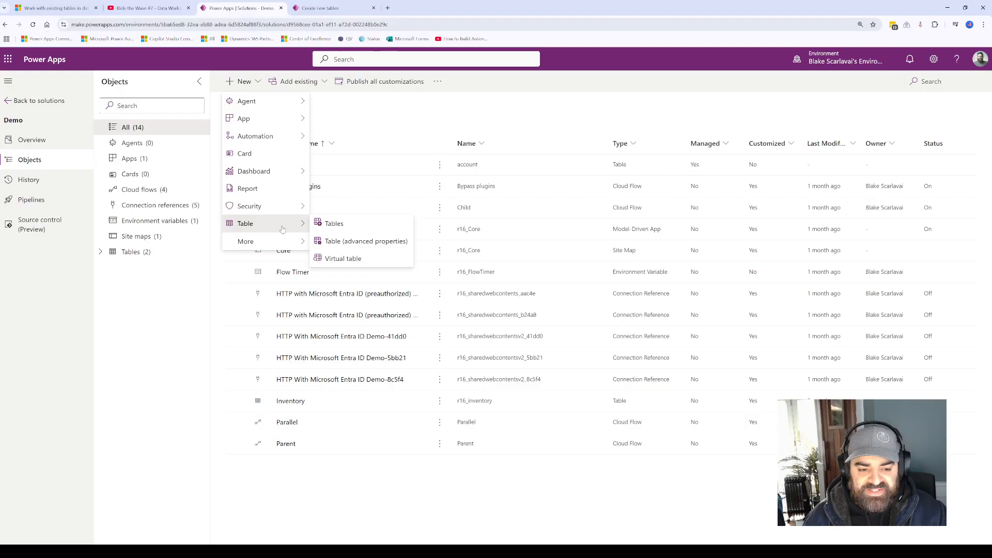
left_click(354, 244)
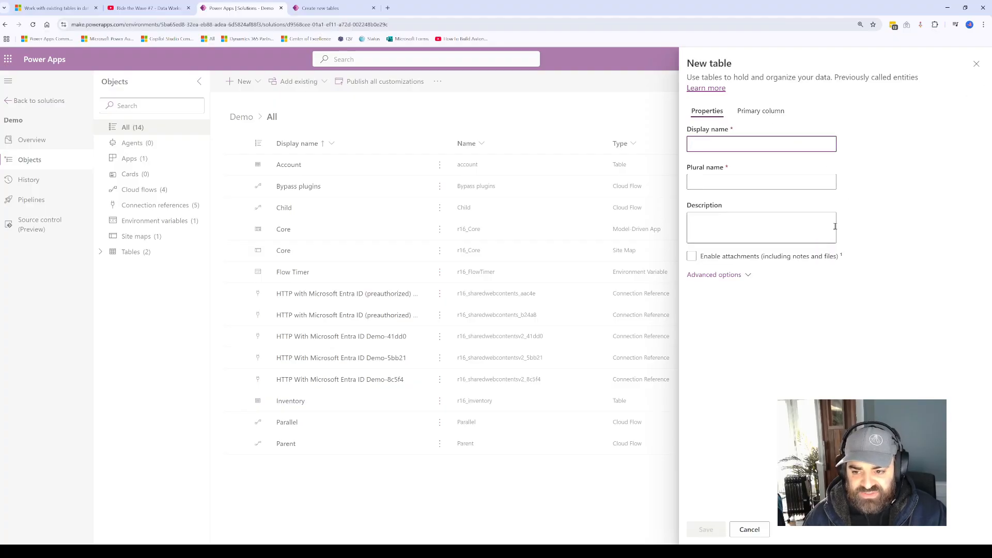
left_click(976, 64)
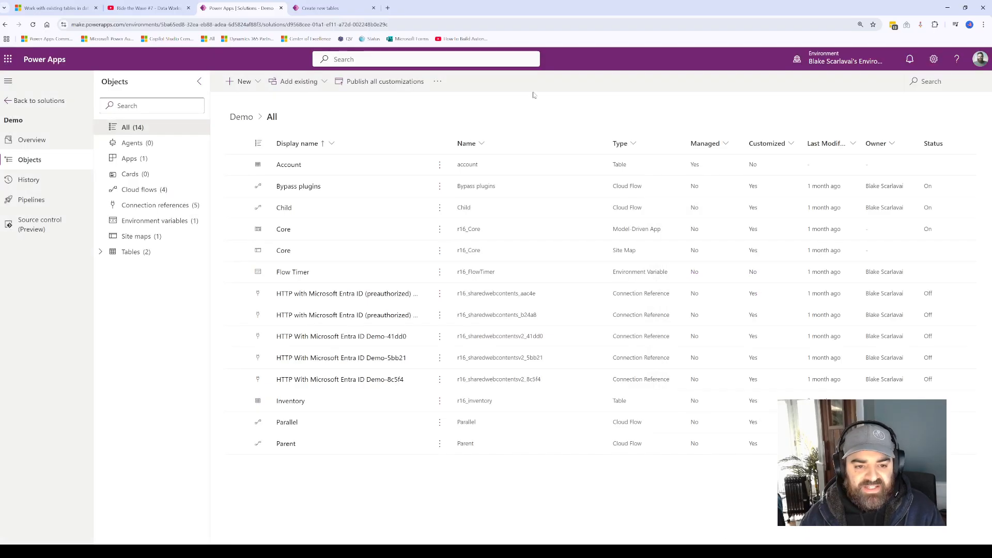
Step: Launch the visual designer for new tables from the Demo solution and start a table from blank
left_click(251, 83)
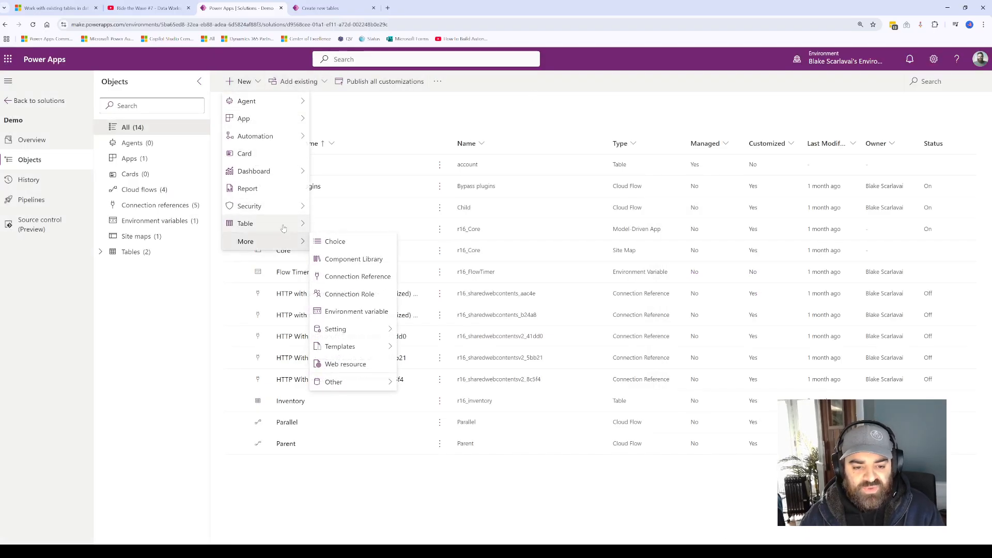
mouse_move(312, 228)
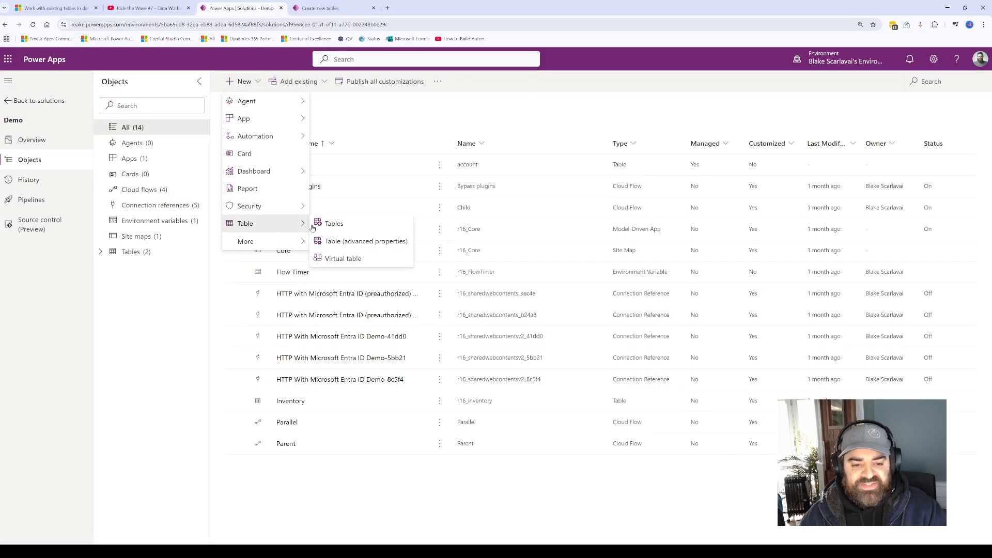
left_click(377, 228)
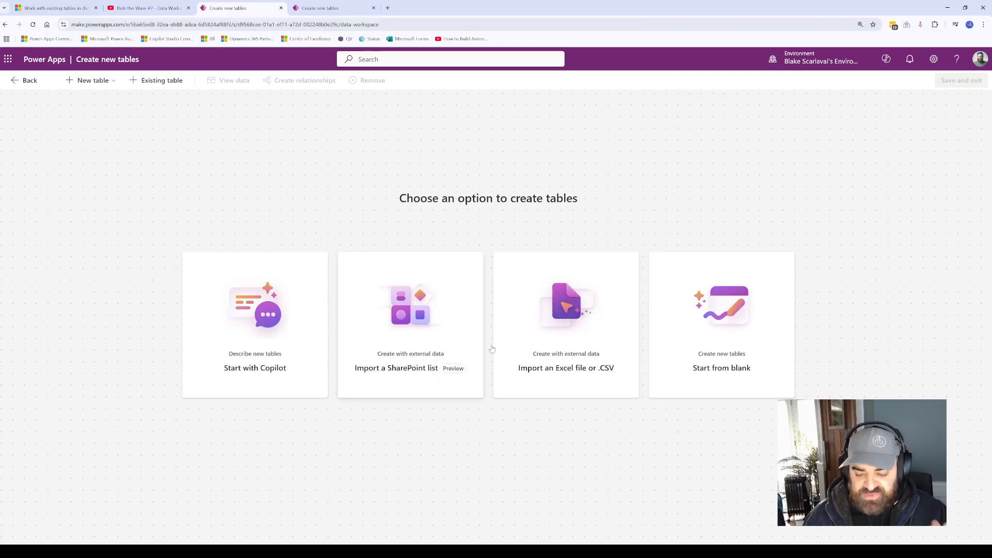
left_click(706, 338)
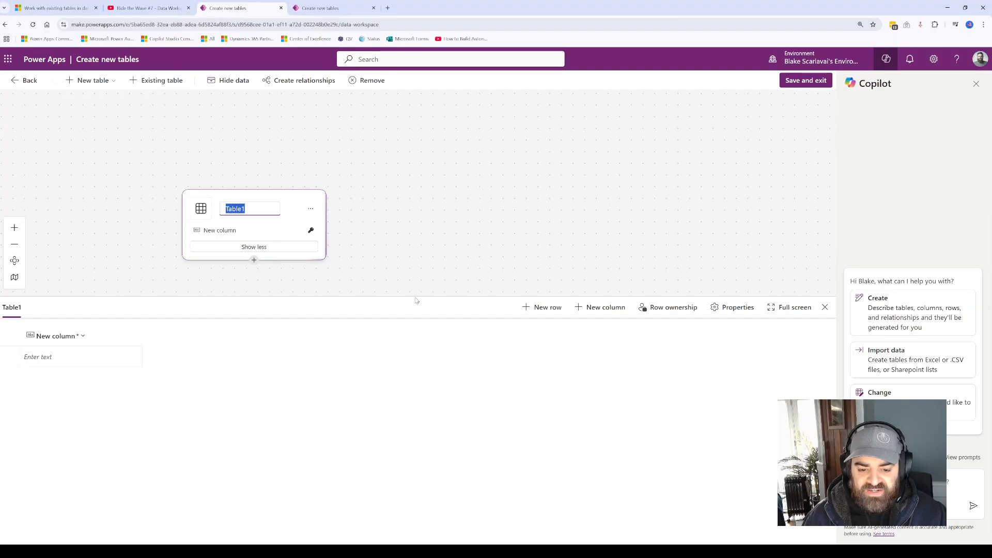
Step: Enlarge the canvas area, reposition the Table1 card on it and deselect the card
left_click_drag(416, 294, 419, 398)
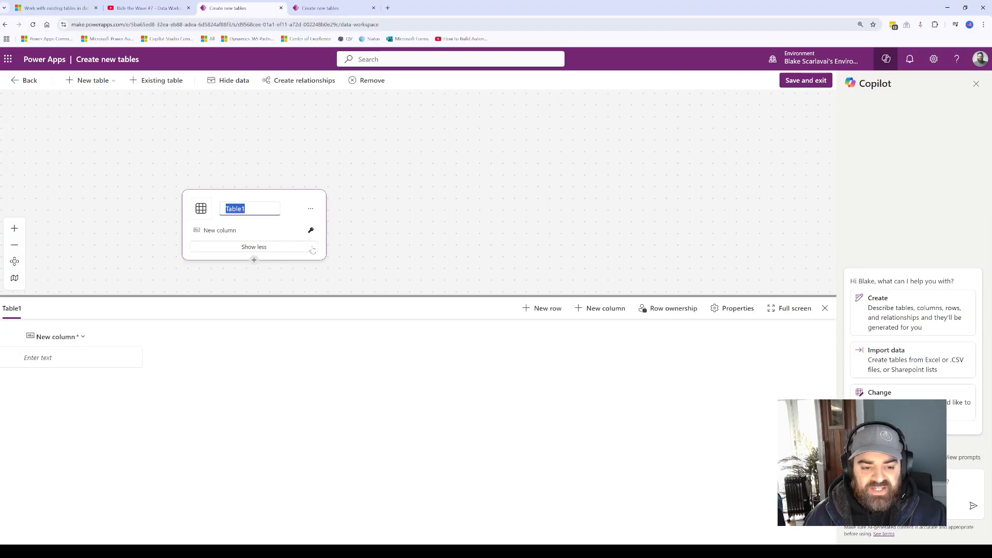
left_click_drag(284, 195, 259, 164)
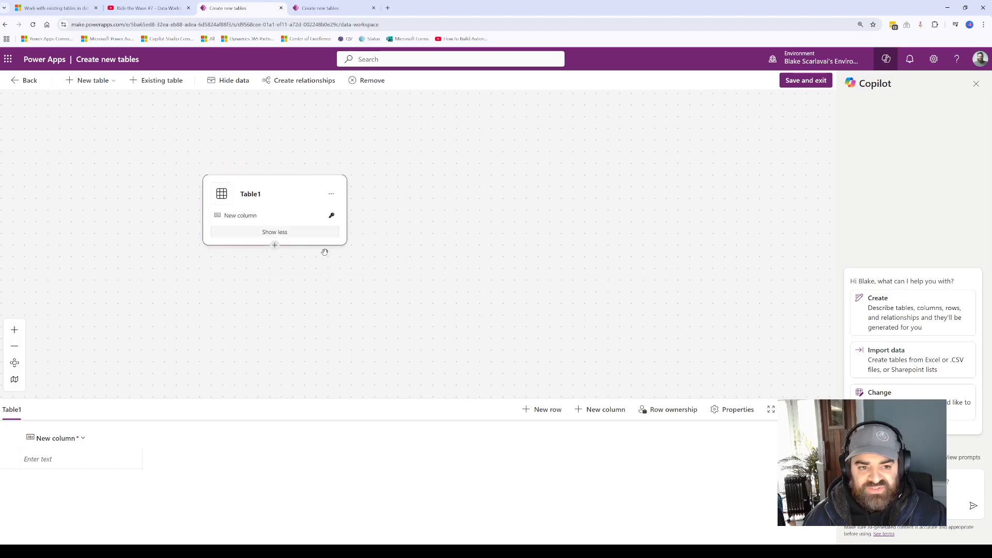
left_click(408, 268)
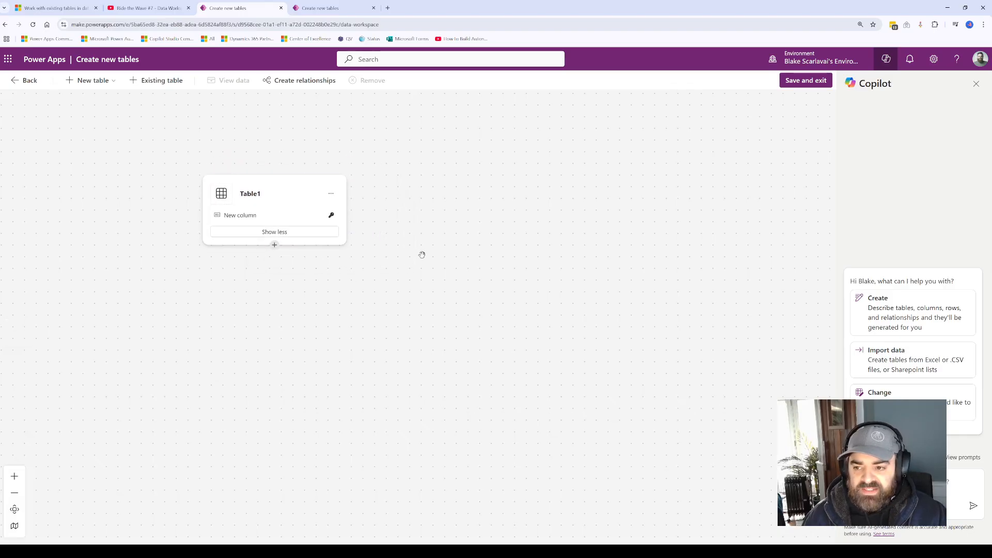
Step: Switch to the open data workspace with the Project and Time tables and move the Time card slightly upward
left_click(326, 10)
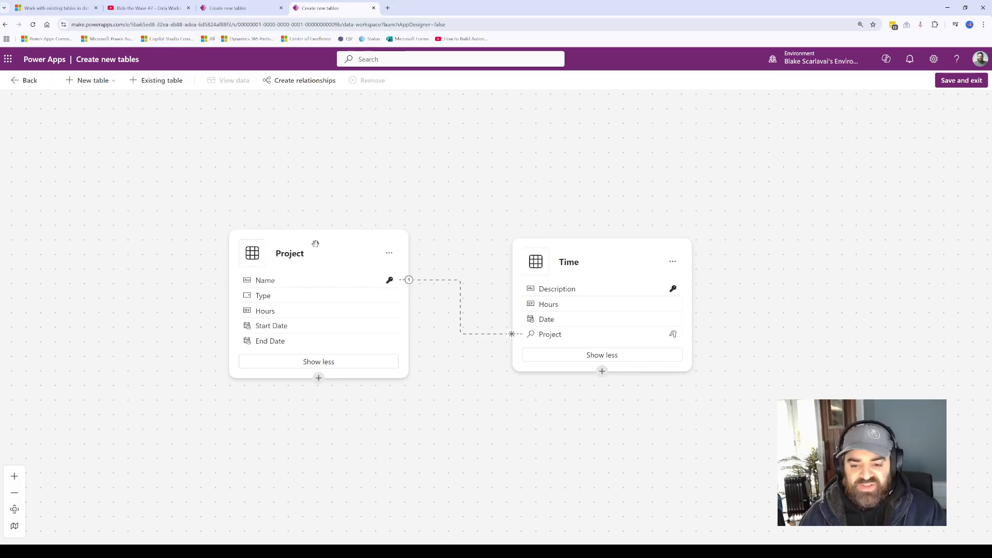
left_click(583, 251)
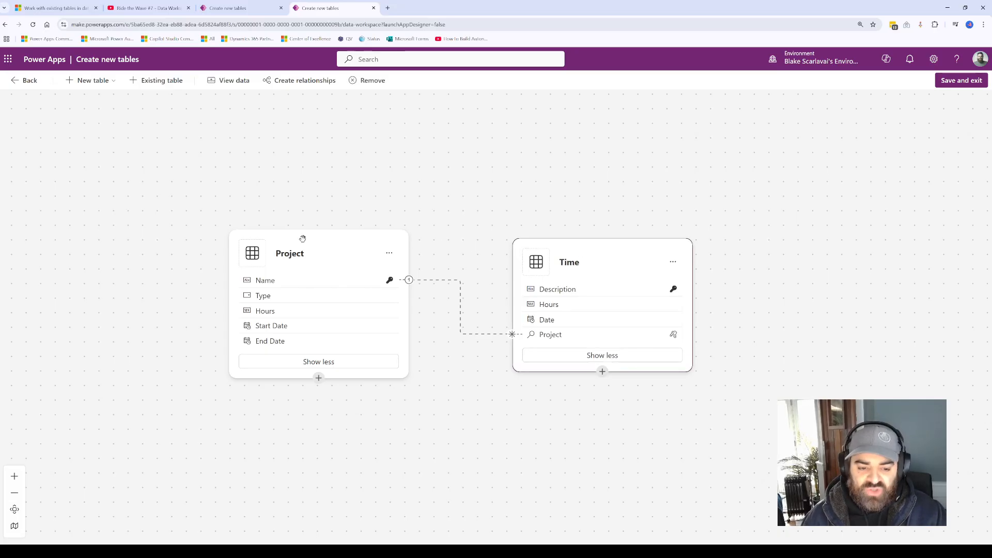
left_click(505, 206)
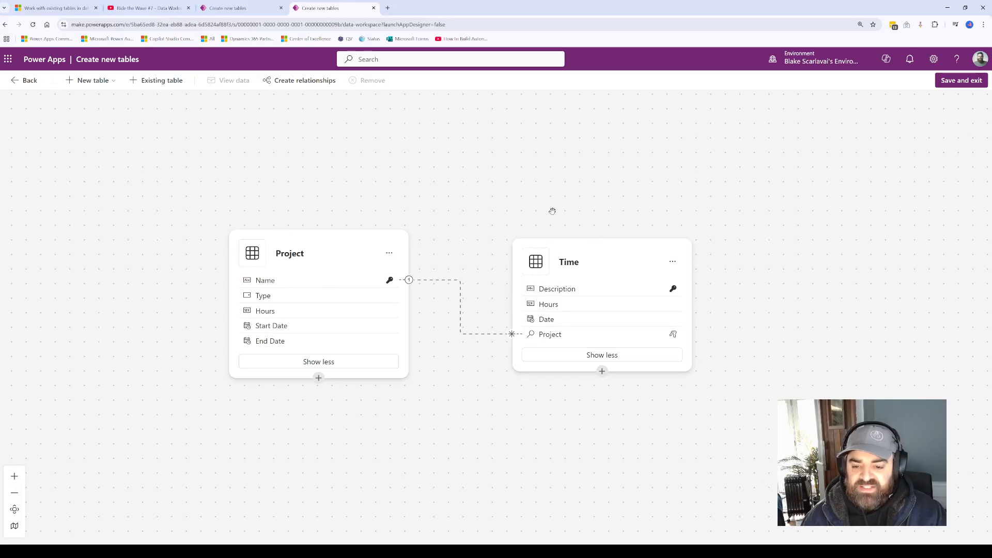
left_click_drag(606, 254, 607, 248)
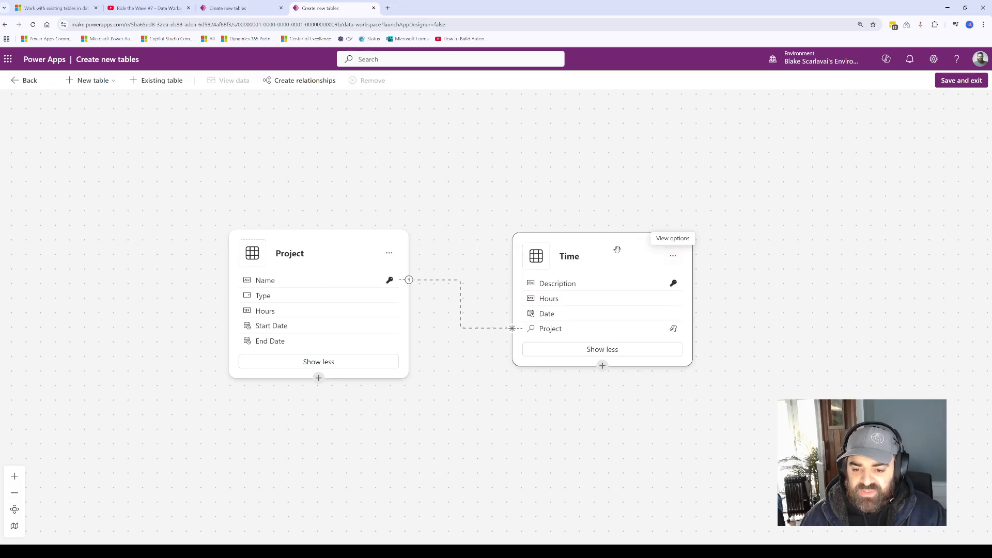
Step: Show the Time table's data and make the data pane slightly taller
left_click(674, 255)
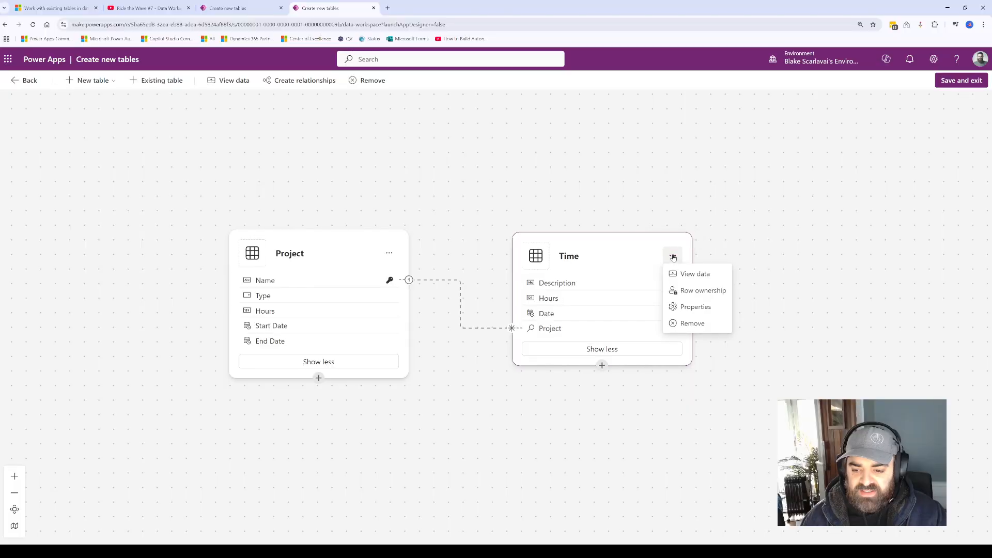
left_click(706, 277)
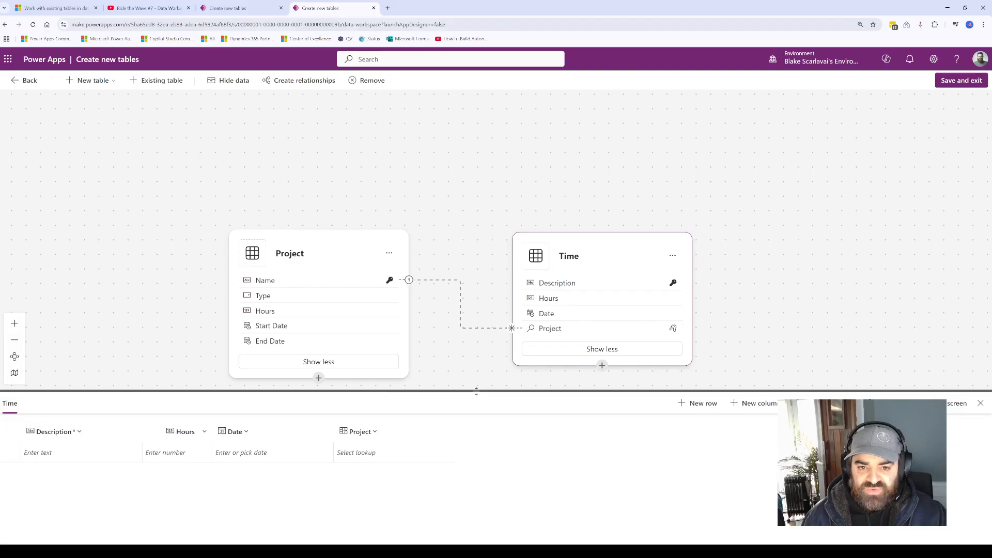
left_click_drag(477, 391, 474, 386)
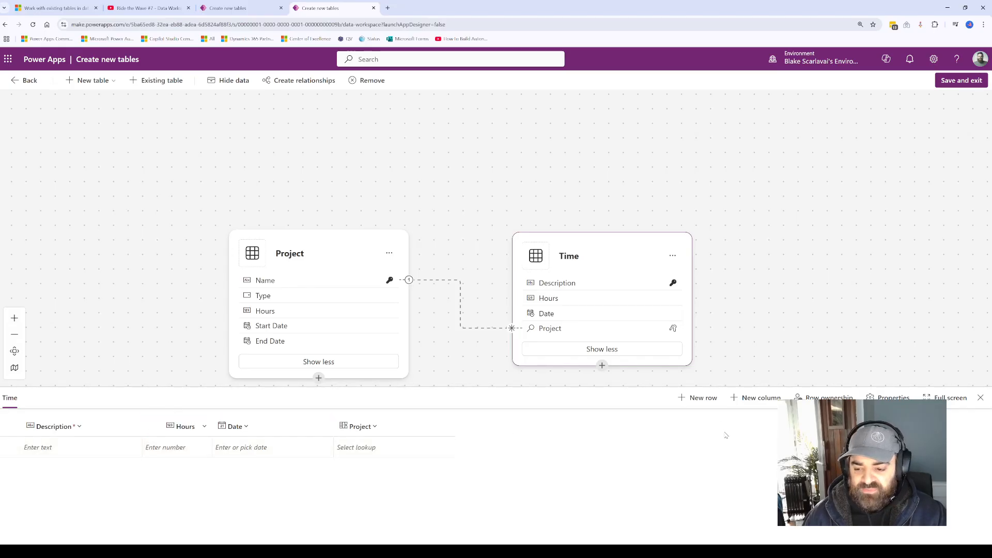
Step: Check which related tables a new Lookup column on the Time table offers, cancel the column and deselect the table
left_click(762, 399)
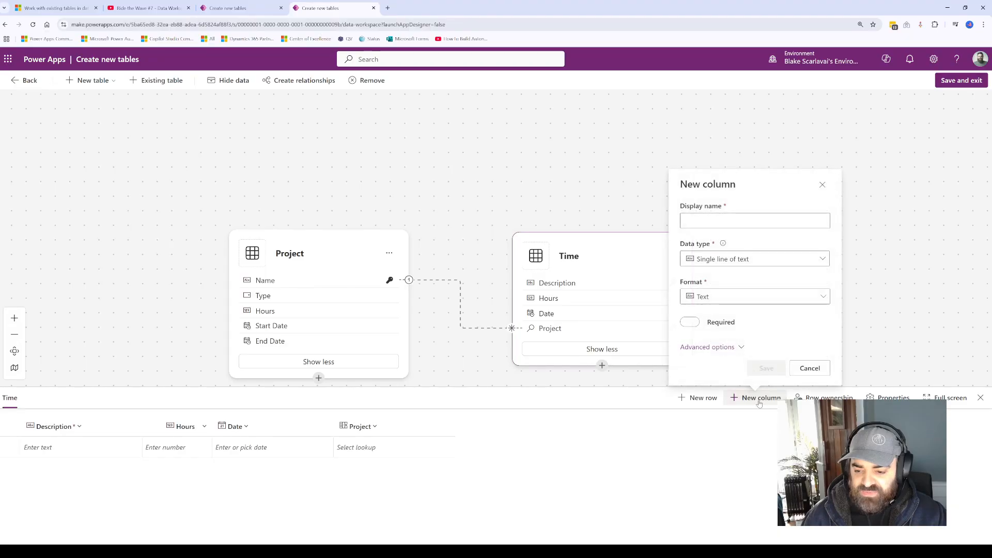
left_click(758, 399)
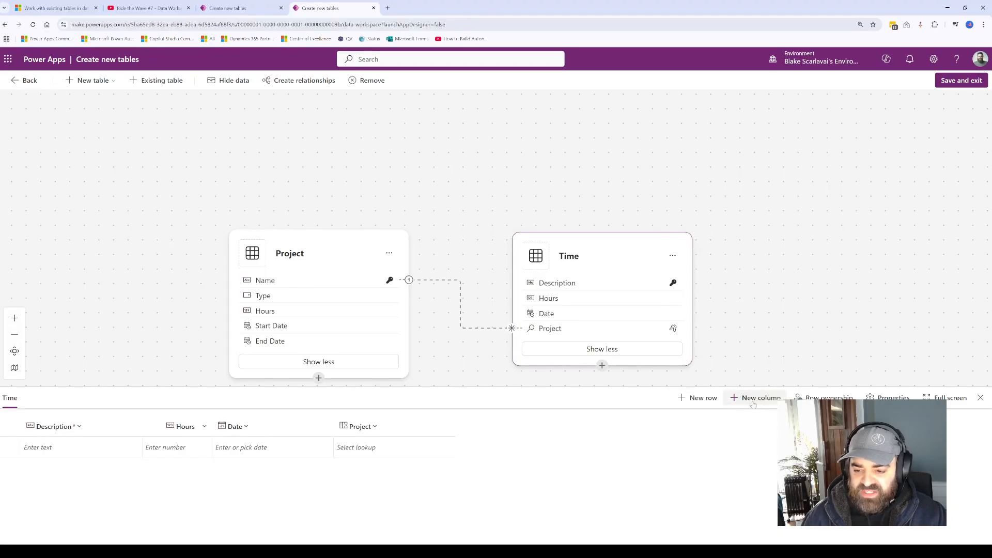
left_click(754, 403)
left_click(801, 258)
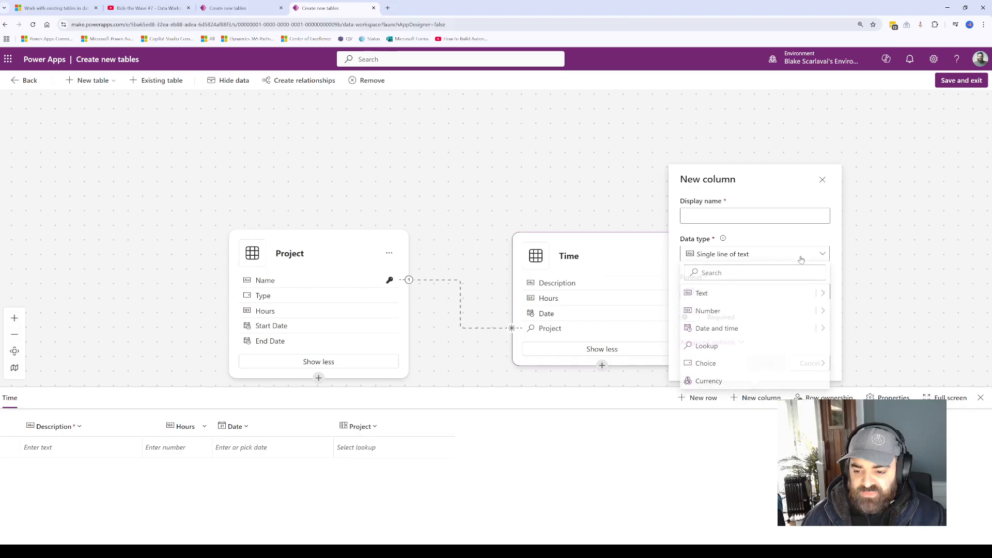
left_click(707, 346)
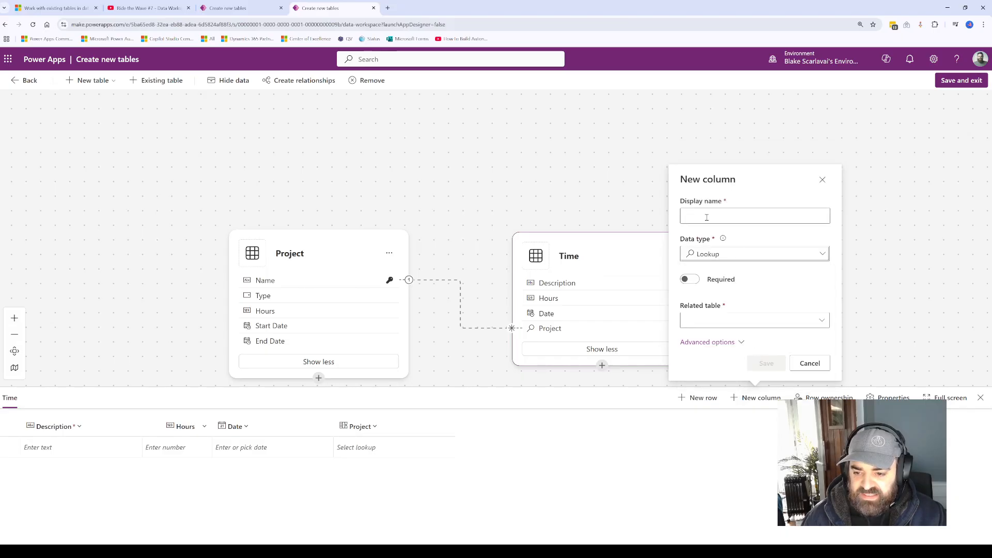
left_click(820, 320)
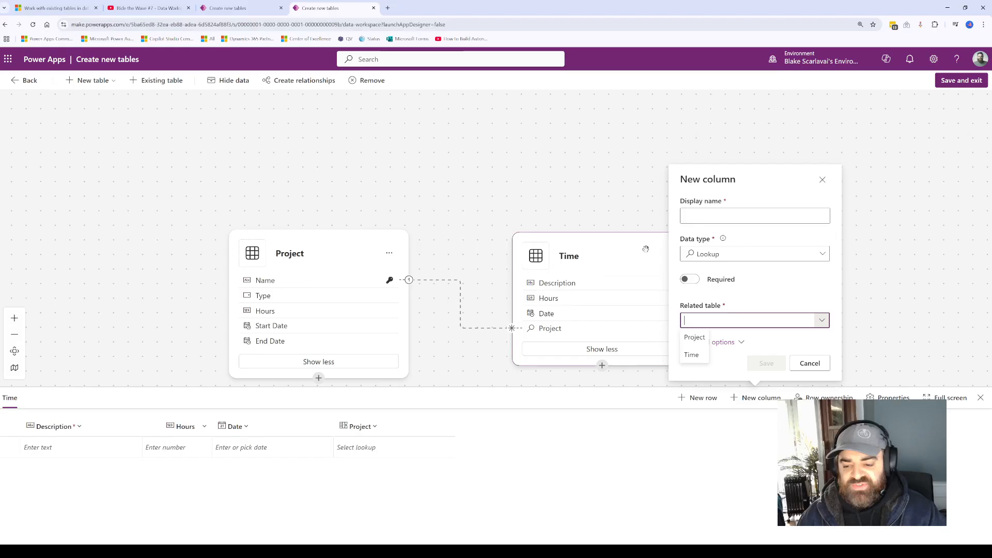
left_click(809, 364)
left_click(196, 150)
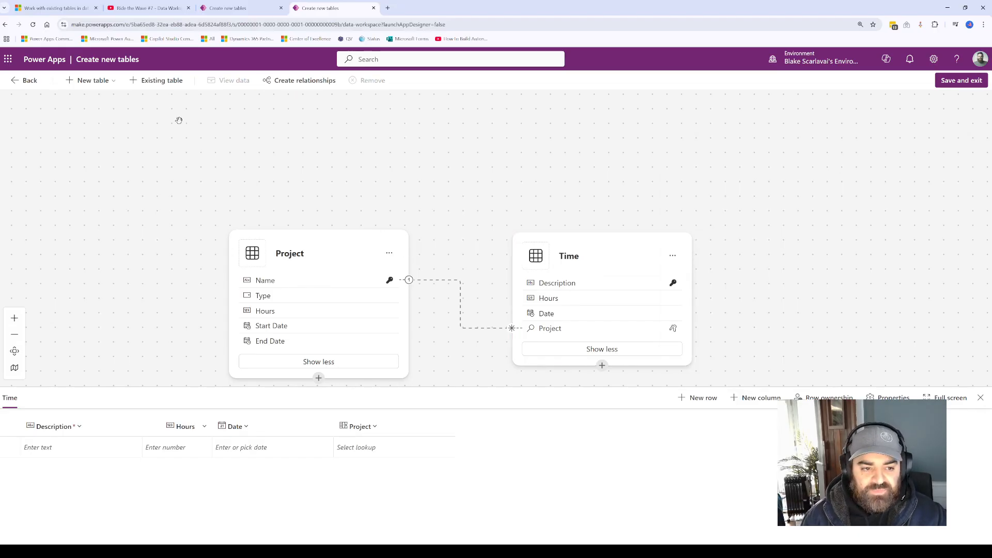
Step: Add the existing Account table to the data workspace and place its card below and between the Project and Time cards
left_click(166, 90)
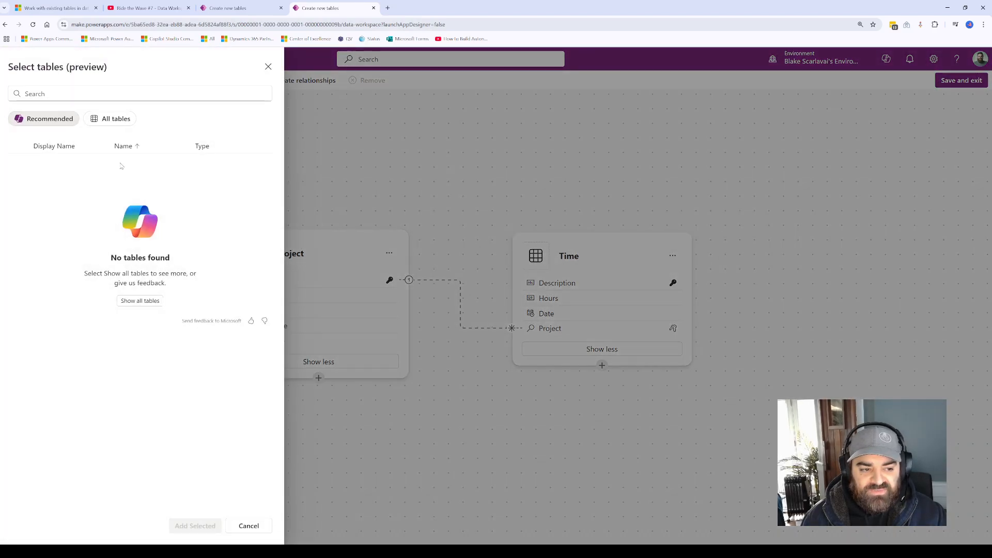
left_click(109, 119)
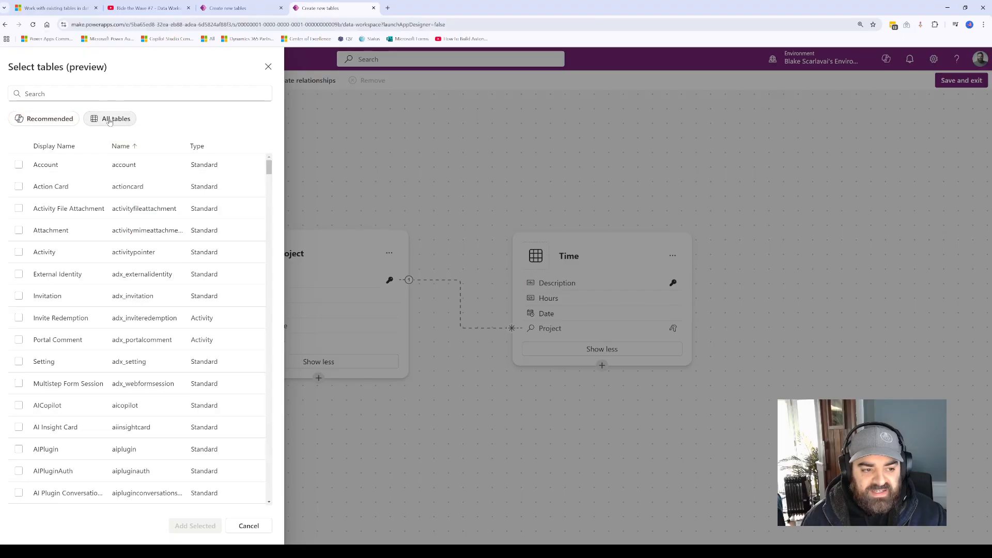
left_click(69, 166)
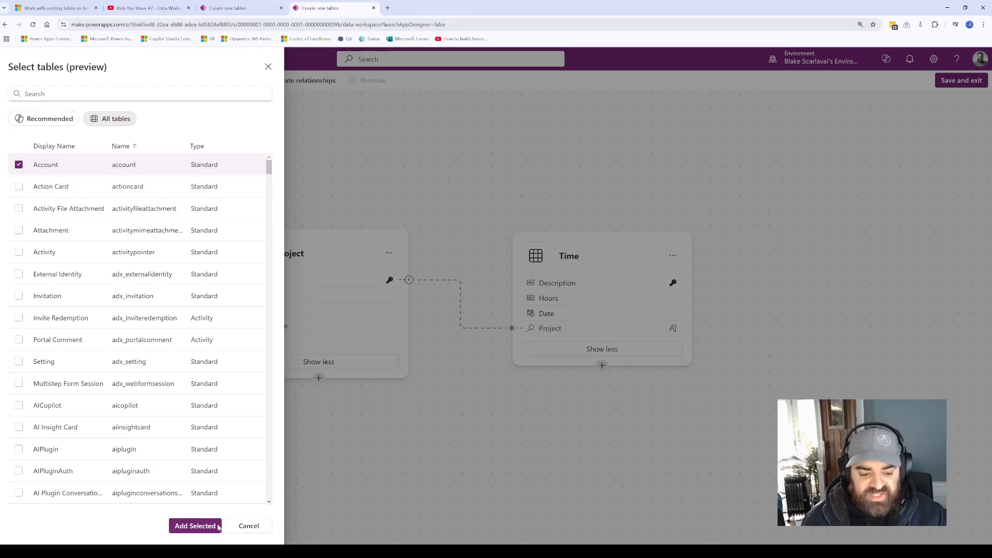
left_click(195, 526)
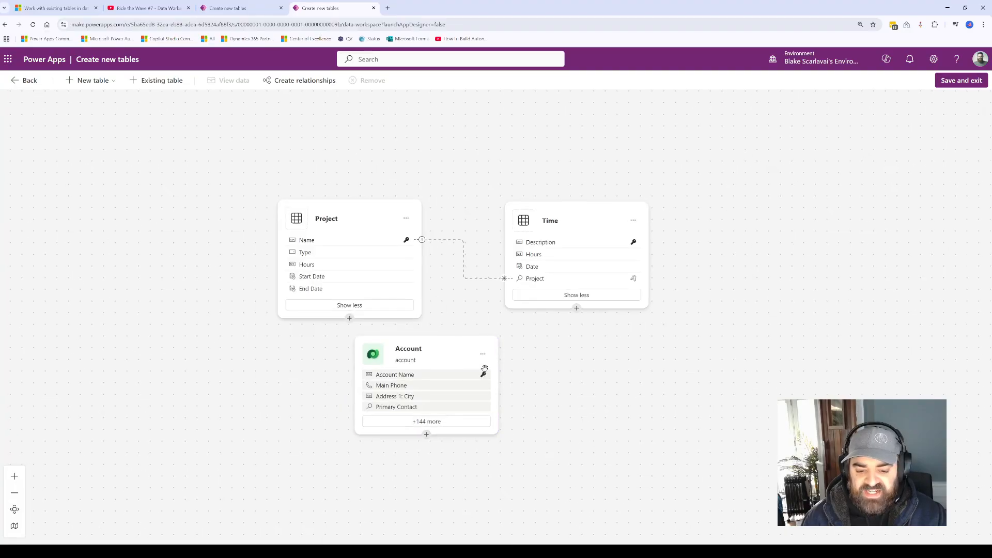
left_click_drag(449, 354, 479, 387)
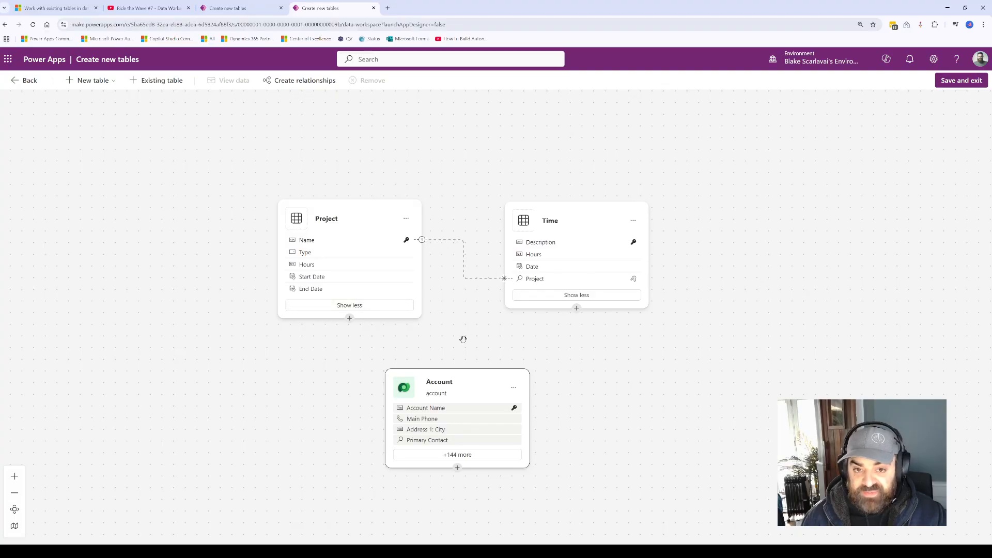
mouse_move(467, 381)
left_mouse_down()
mouse_move(462, 367)
mouse_move(467, 377)
left_mouse_up()
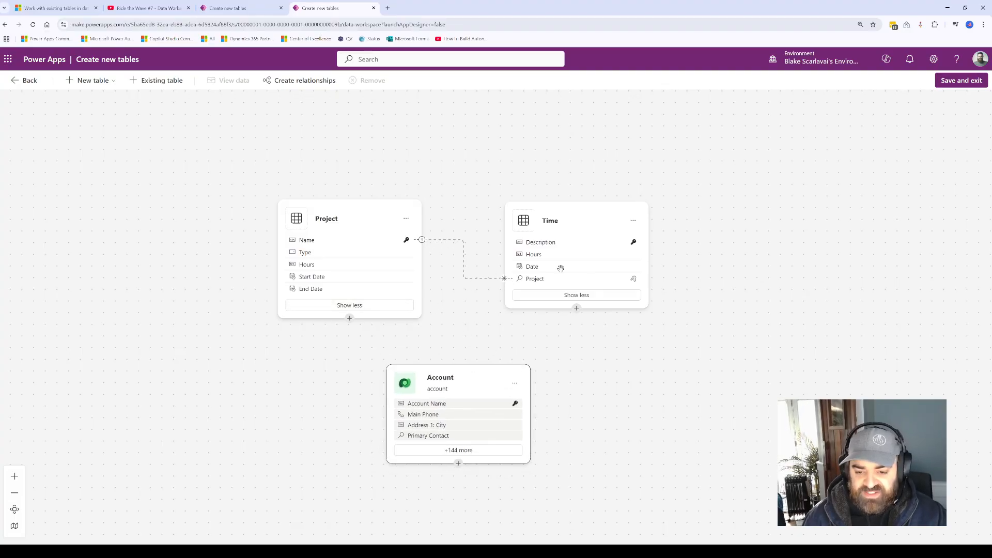
Step: Show the Project table's data and start a new column with the display name Account
left_click(408, 226)
left_click(406, 218)
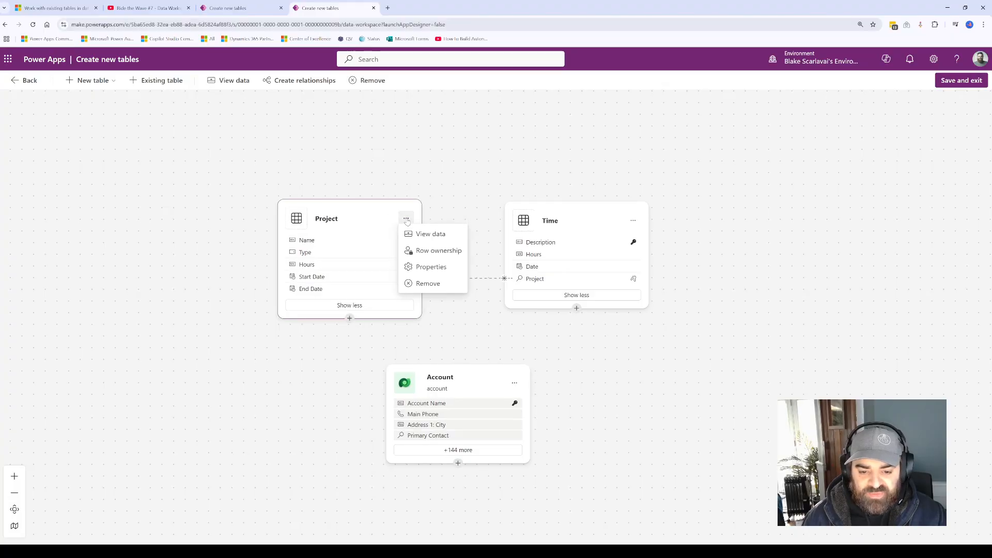
left_click(436, 242)
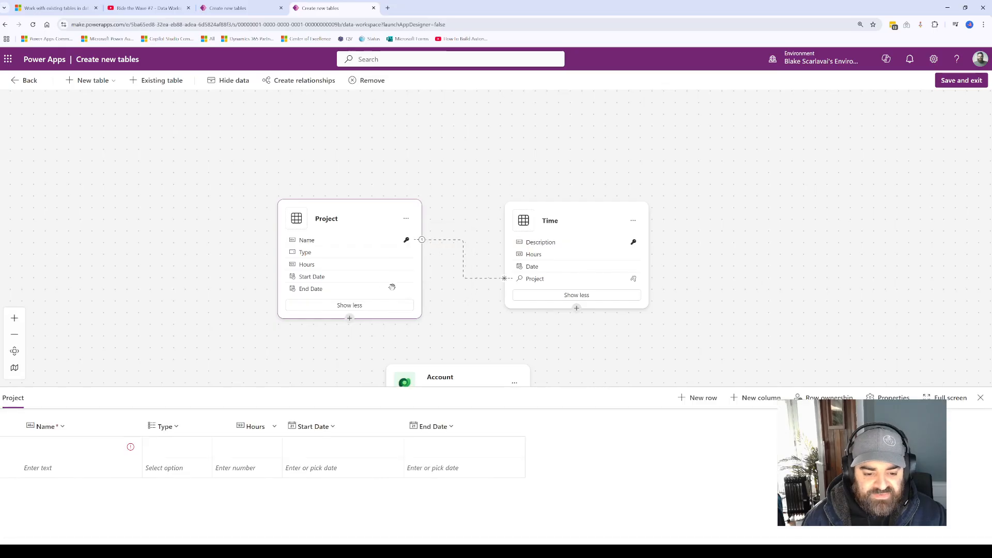
left_click(752, 404)
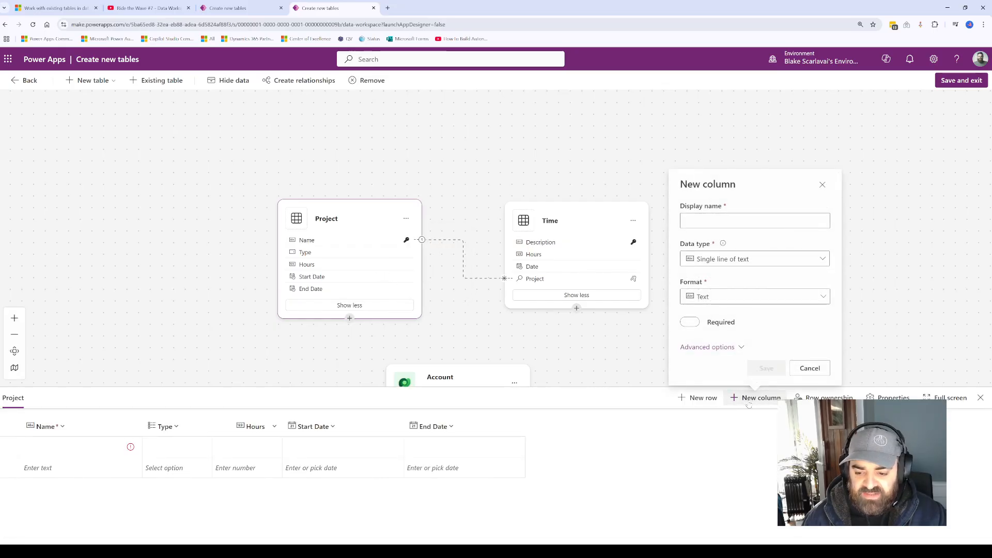
left_click(711, 211)
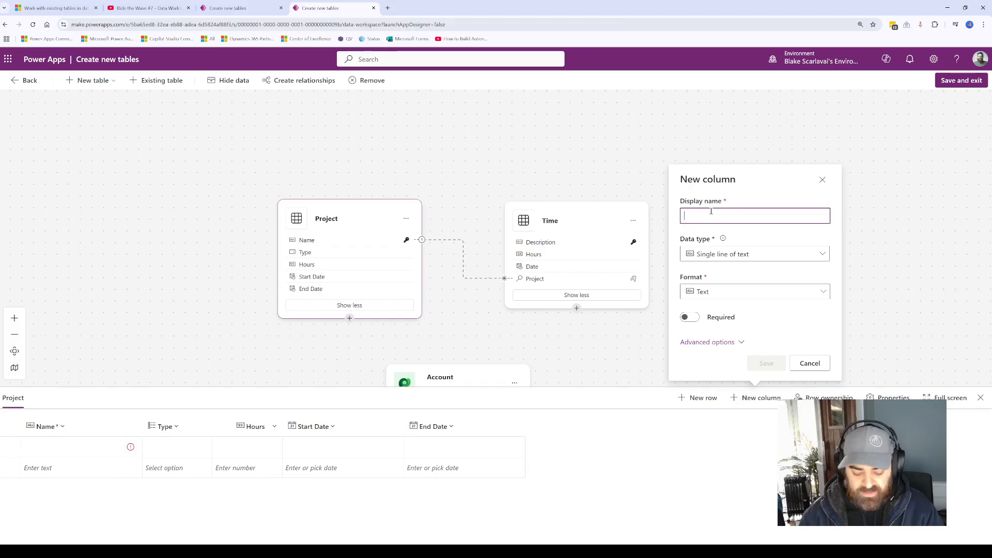
type("B")
key("BackSpace")
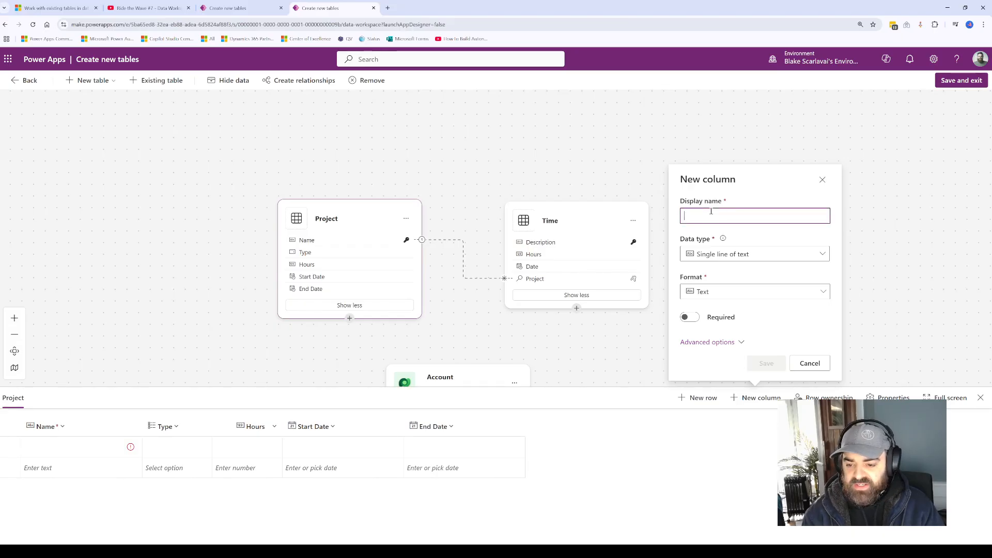
type("Account")
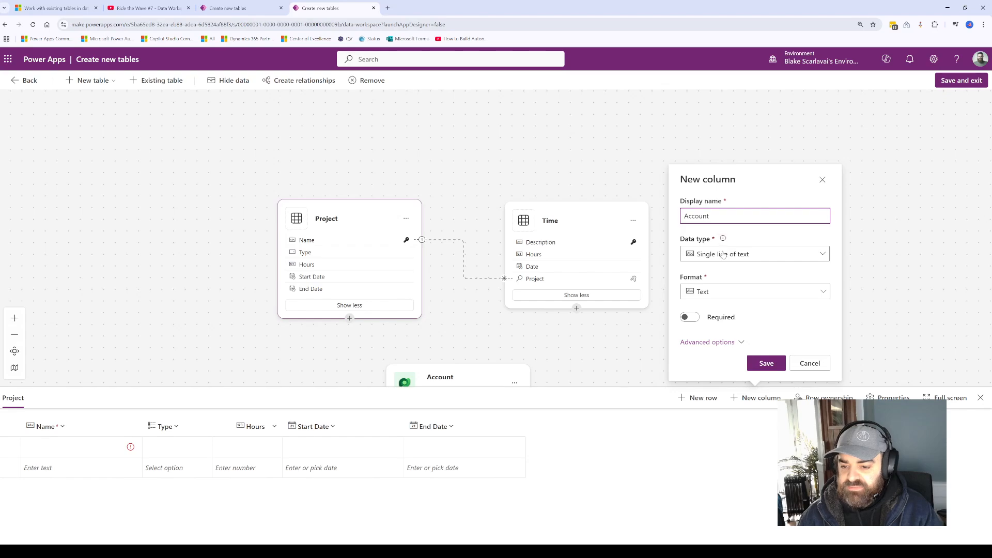
Step: Set the new Project column's data type to Lookup with Account as the related table and save it
left_click(723, 254)
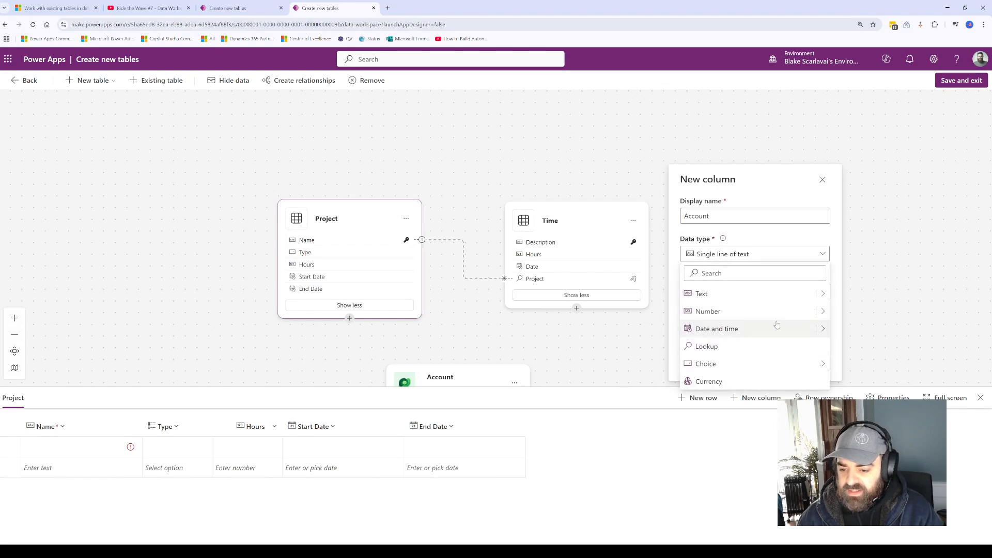
left_click(767, 346)
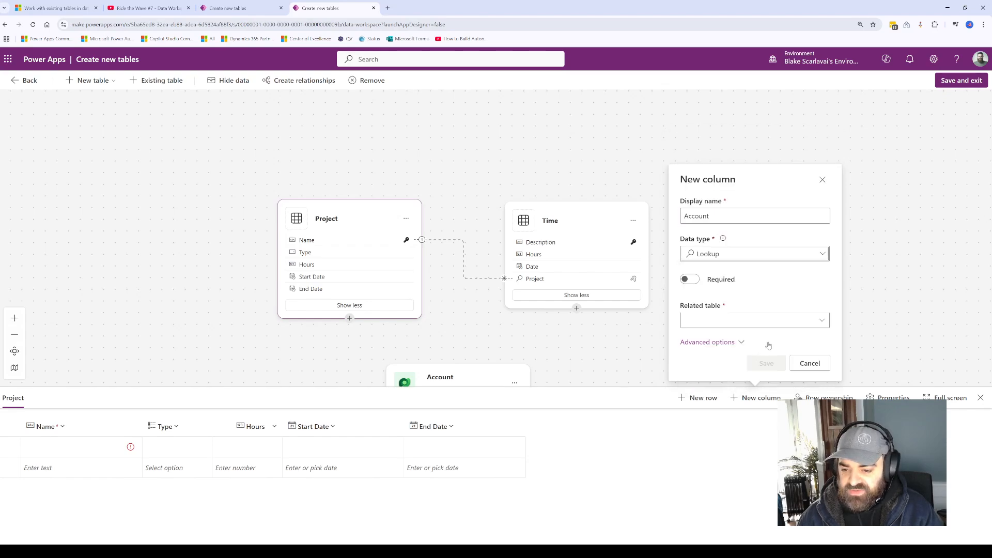
left_click(805, 321)
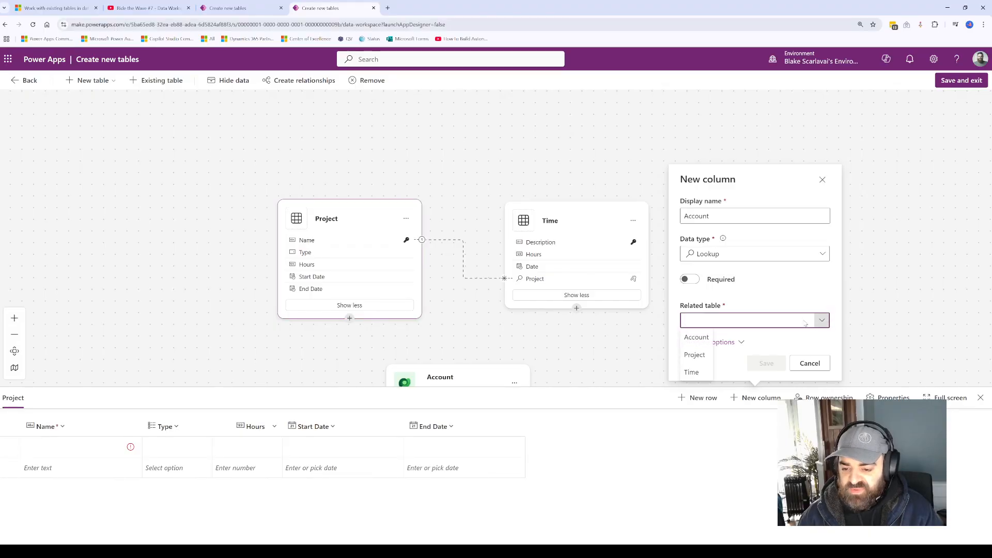
left_click(701, 342)
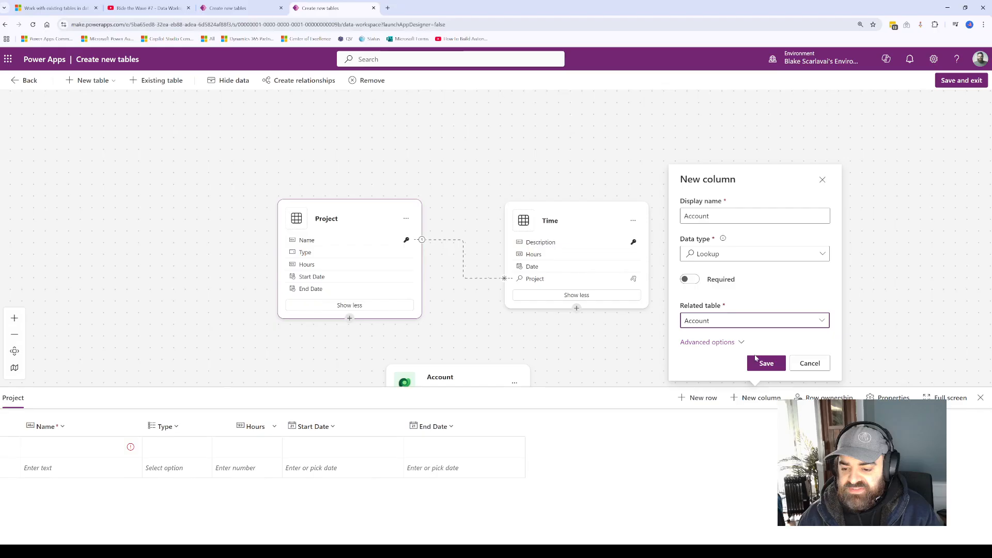
left_click(761, 364)
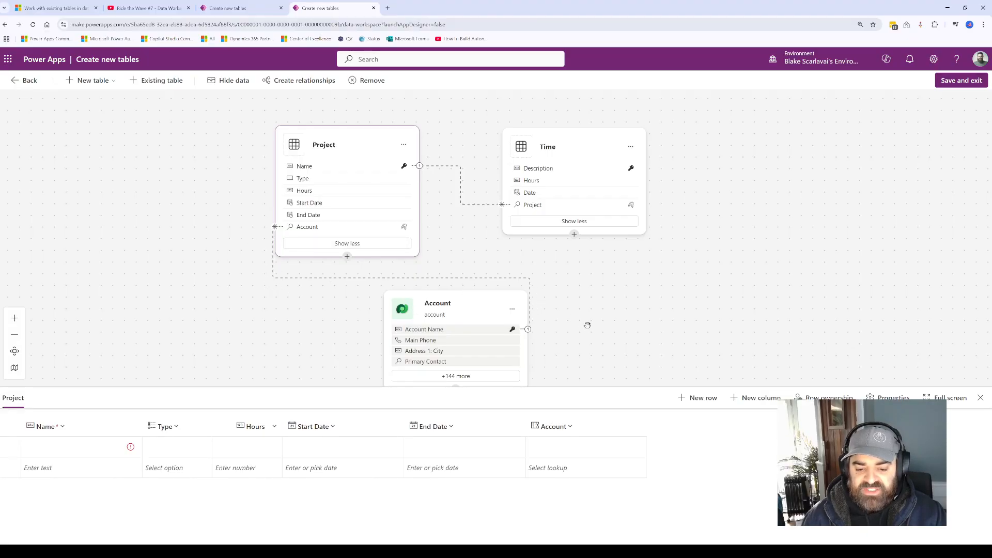
Step: Move the Account card beside the Project card's left edge, then return it to a spot below the Project and Time cards
left_click_drag(587, 325, 553, 281)
left_click_drag(444, 258, 160, 181)
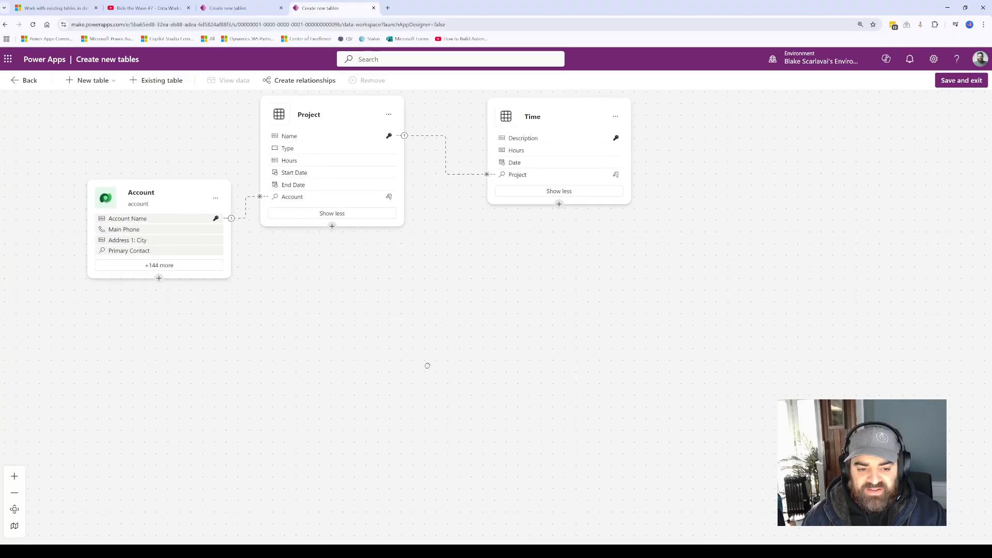
left_click_drag(277, 260, 533, 372)
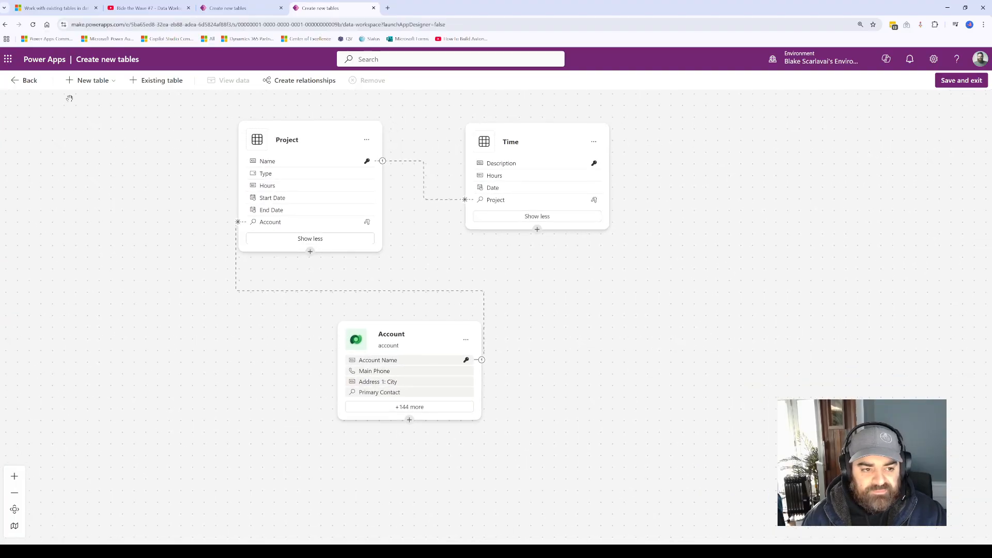
Step: Find the existing Contact table among all tables by searching for "contact" and add it to the data workspace
left_click(150, 80)
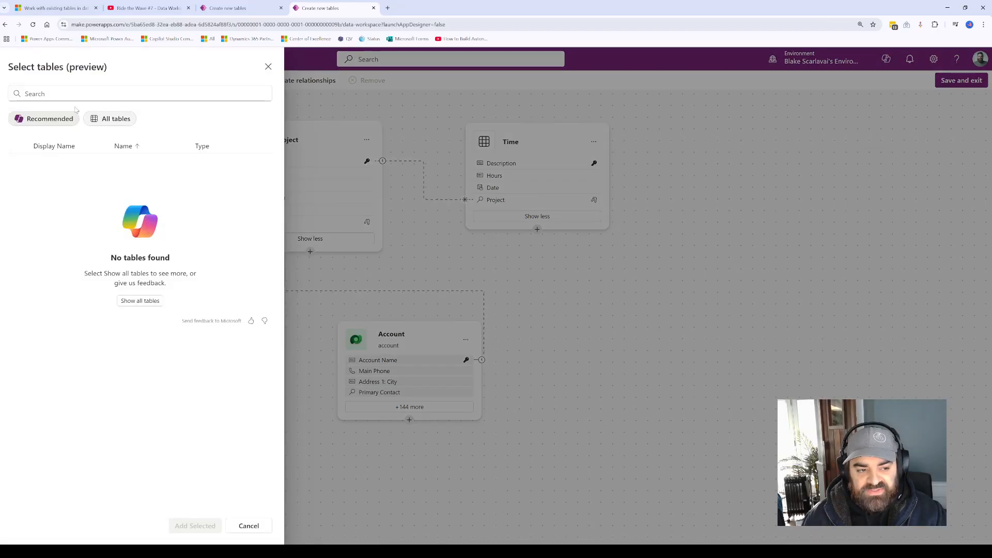
left_click(114, 120)
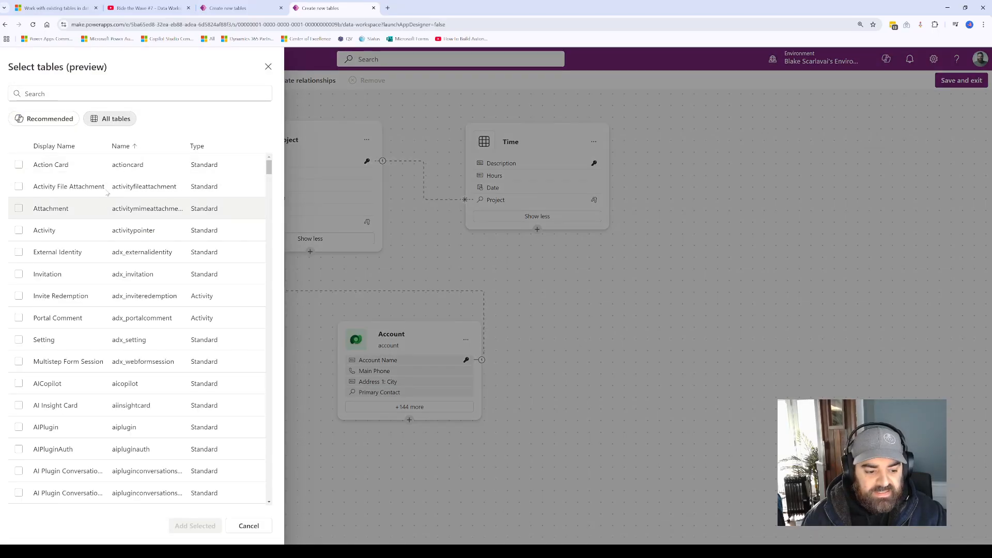
left_click(67, 93)
type("contact")
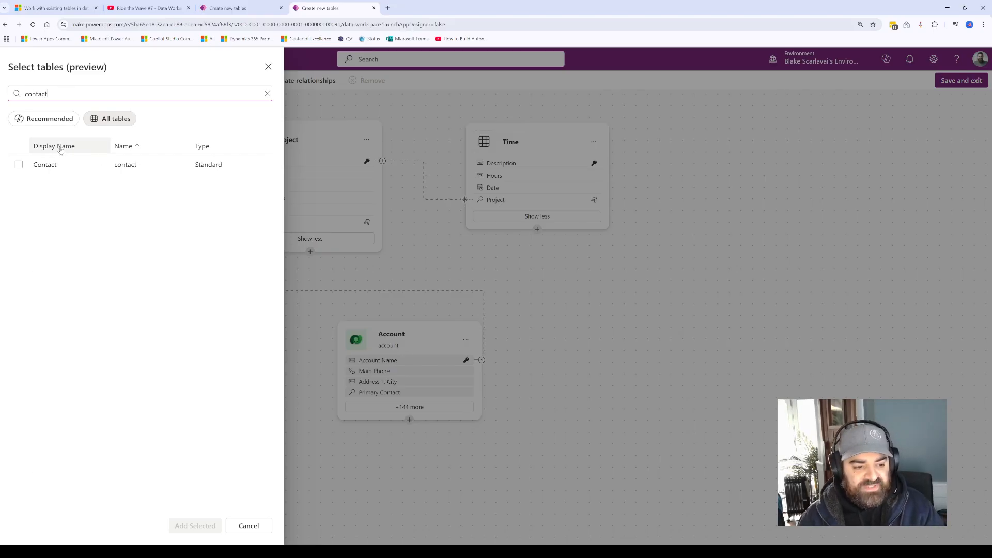
left_click(18, 164)
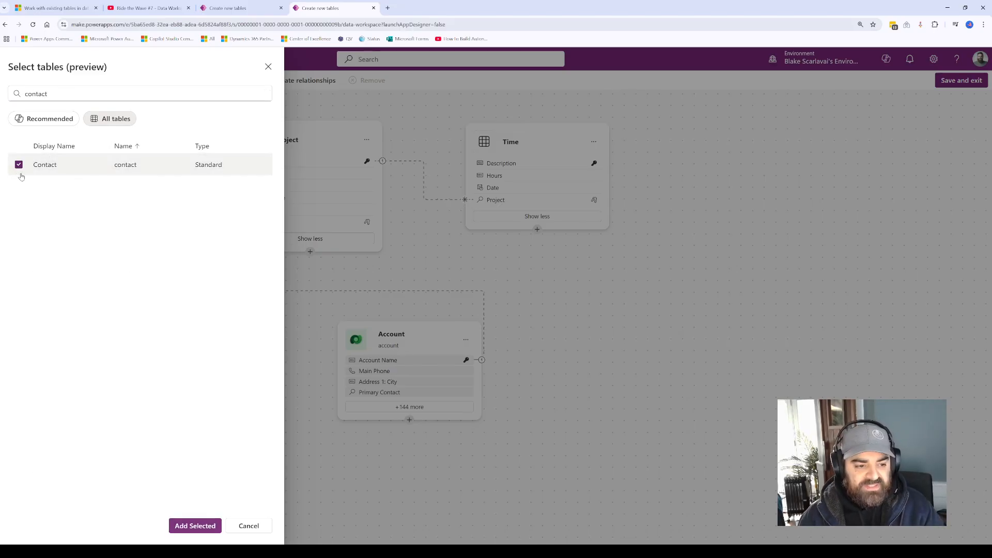
left_click(195, 526)
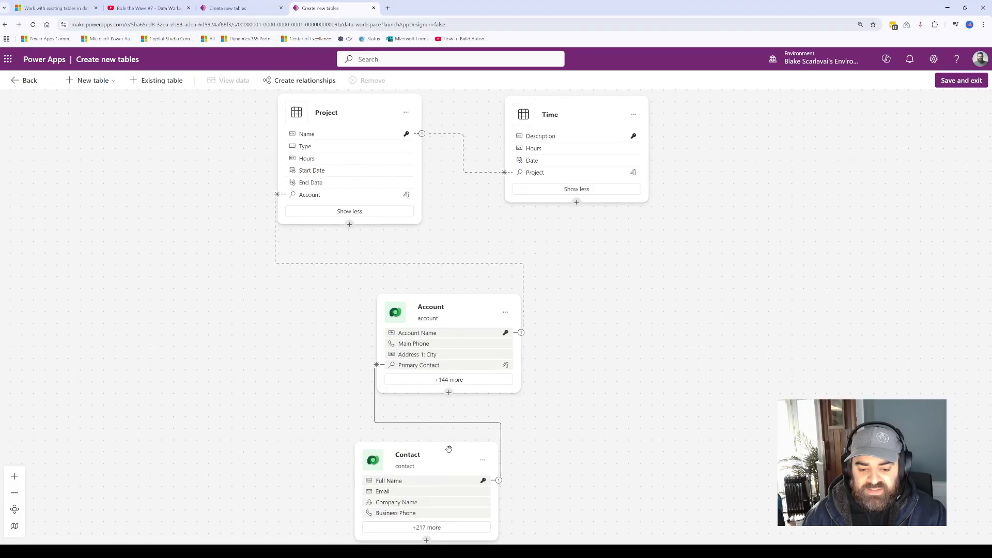
Step: Place the Contact card to the left of the Account card and center the four-table diagram on the canvas
left_click_drag(449, 450, 226, 294)
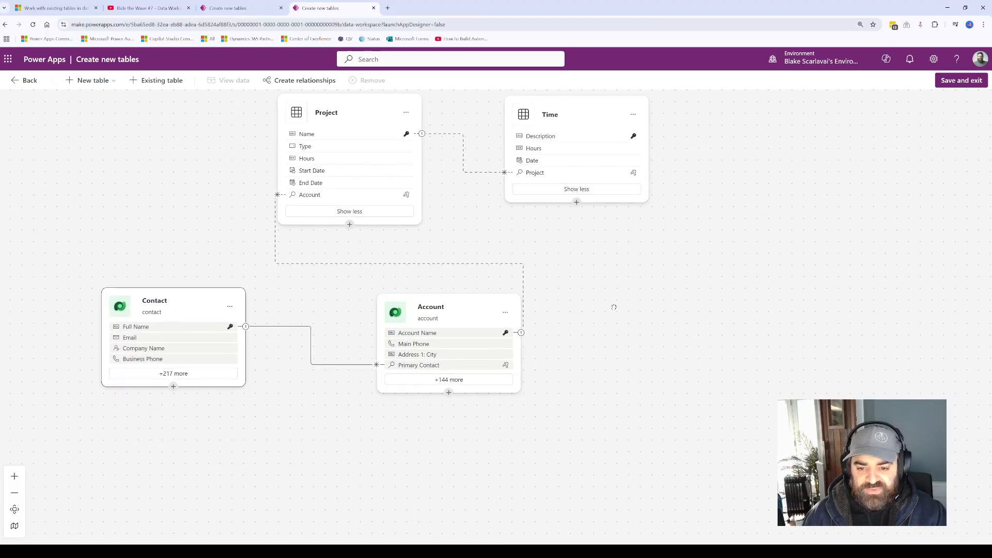
left_click_drag(614, 307, 628, 354)
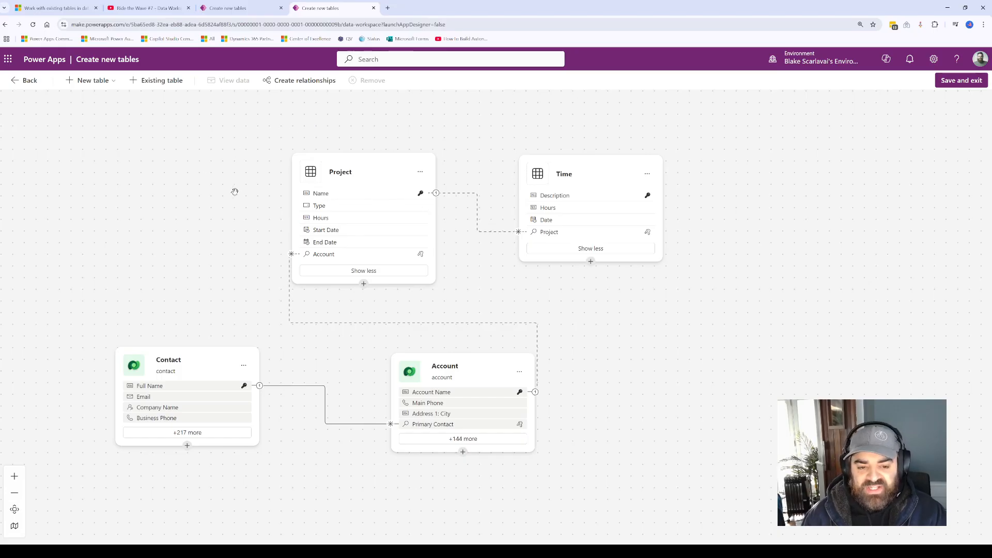
left_click_drag(235, 192, 210, 235)
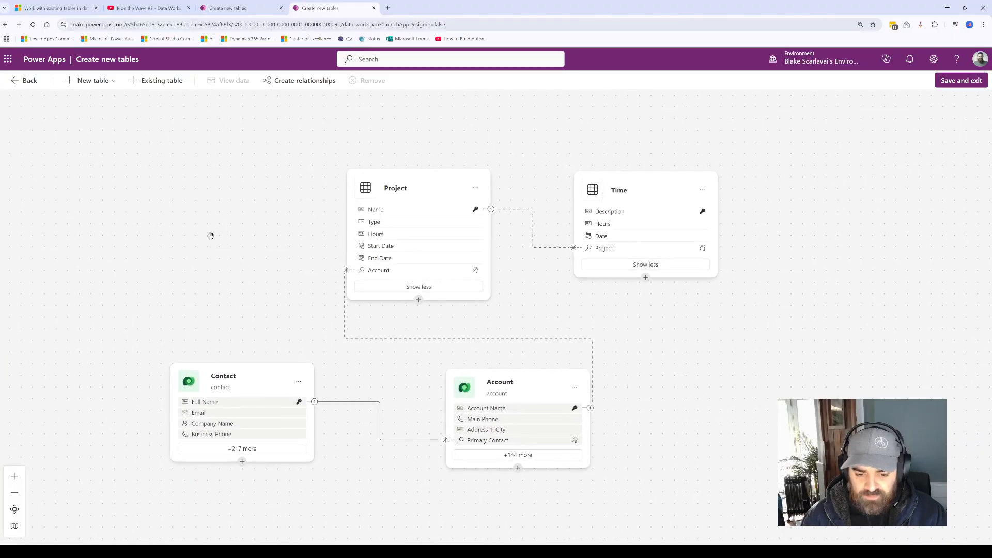